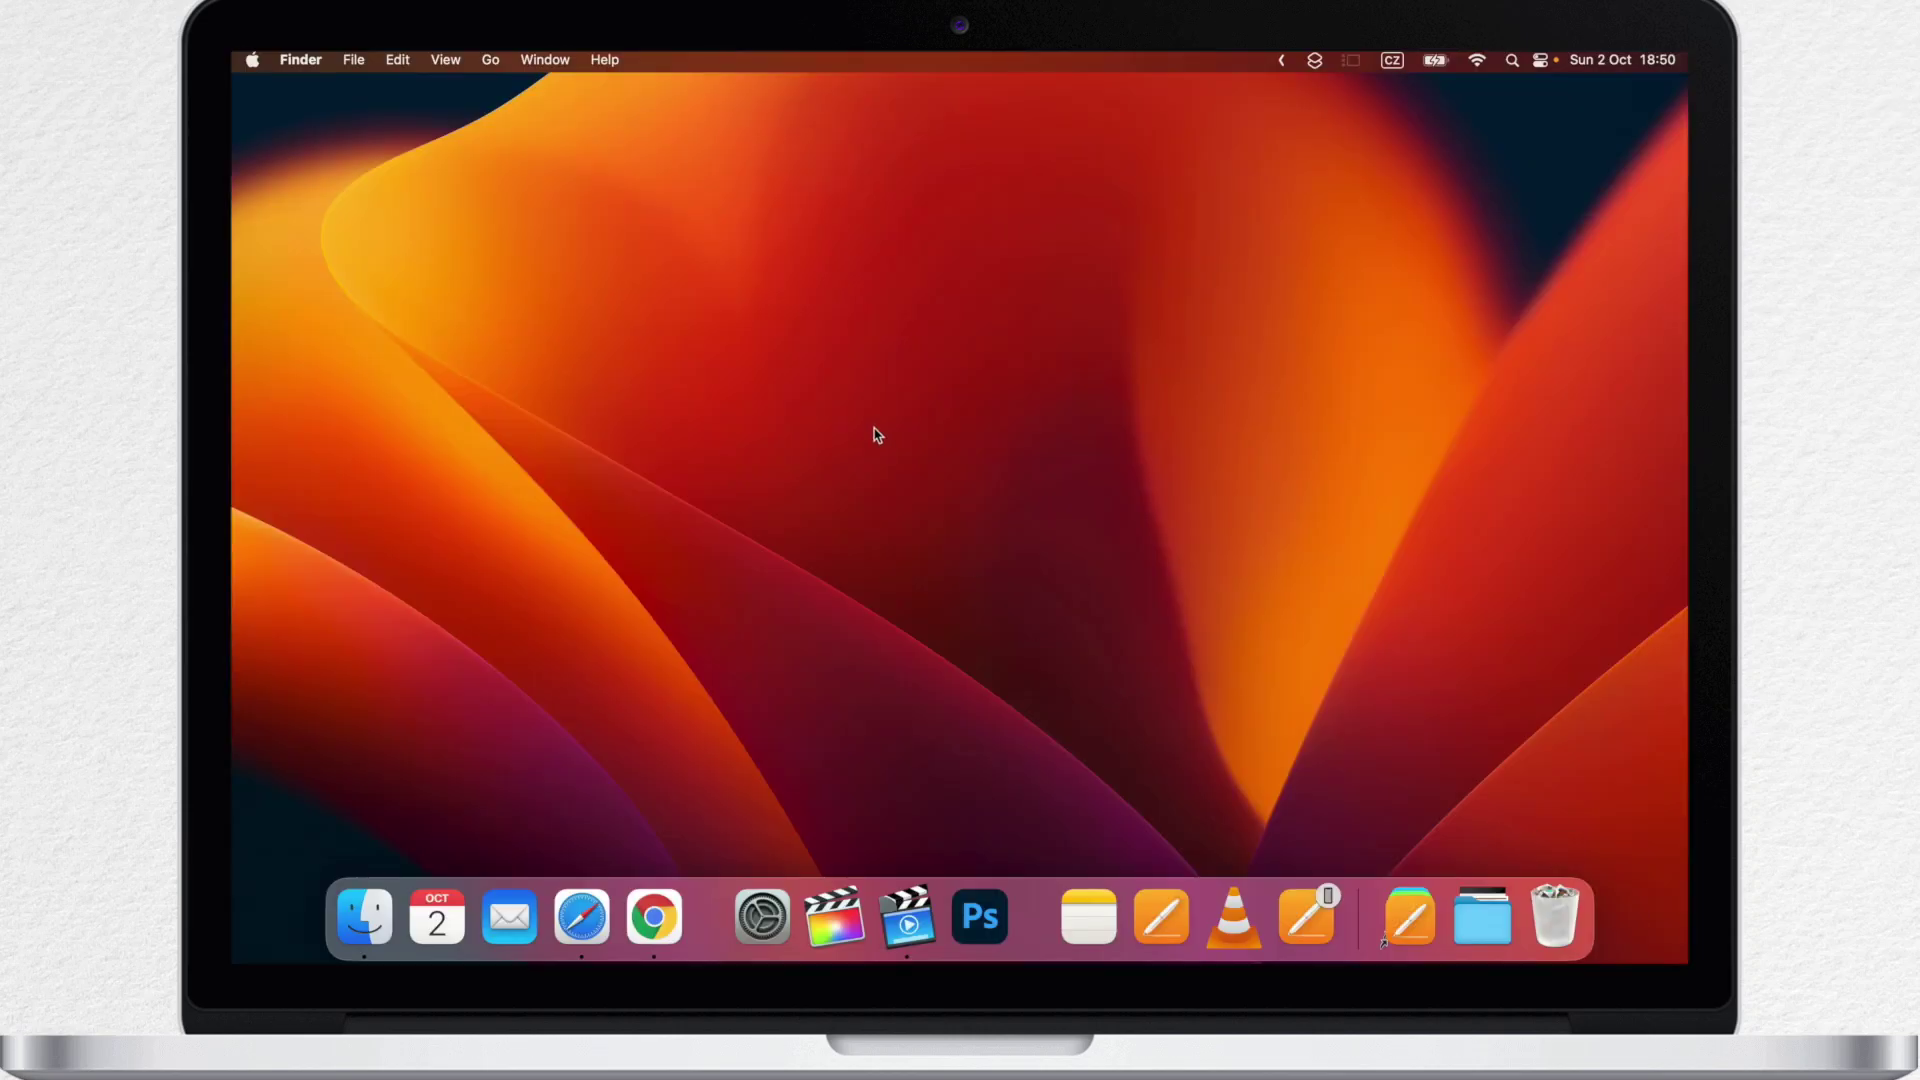
Take a full-screen screenshot and scroll through it to inspect the capture
key(super+shift+3)
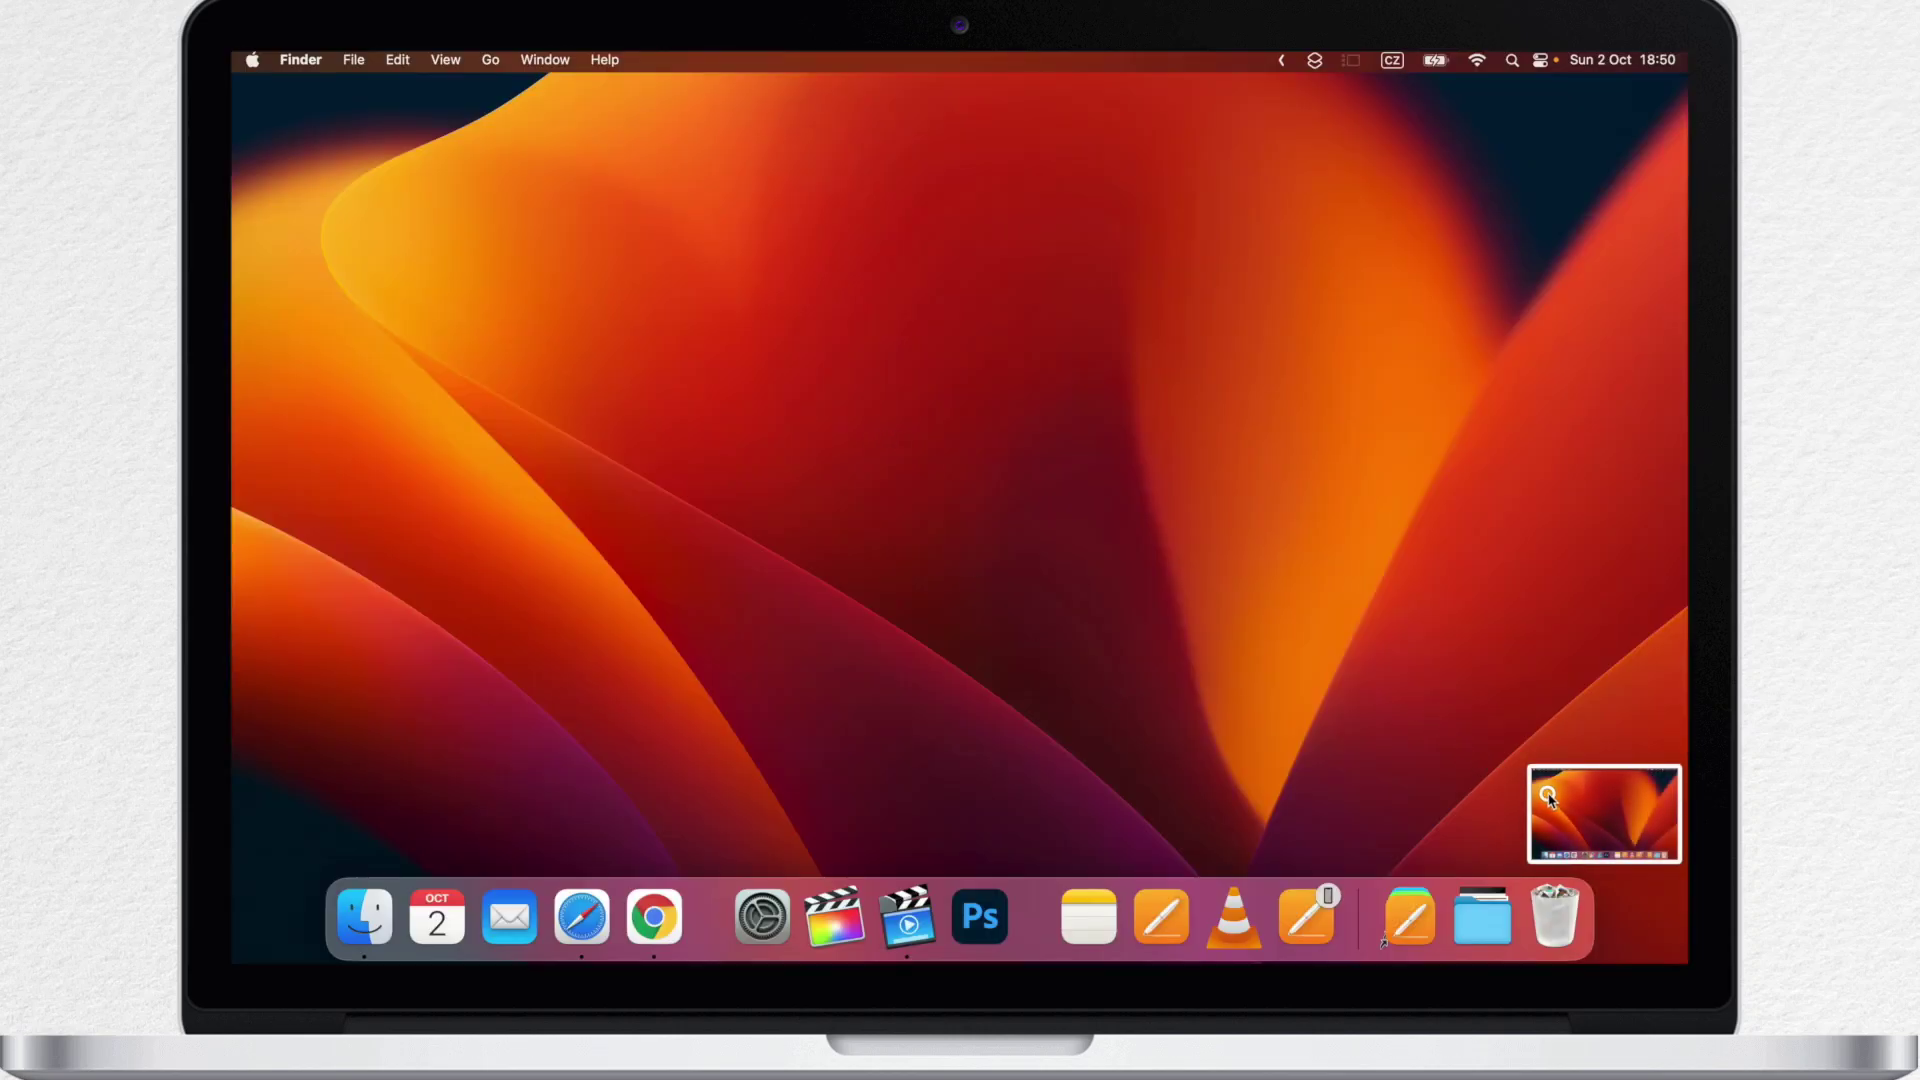
click(1549, 800)
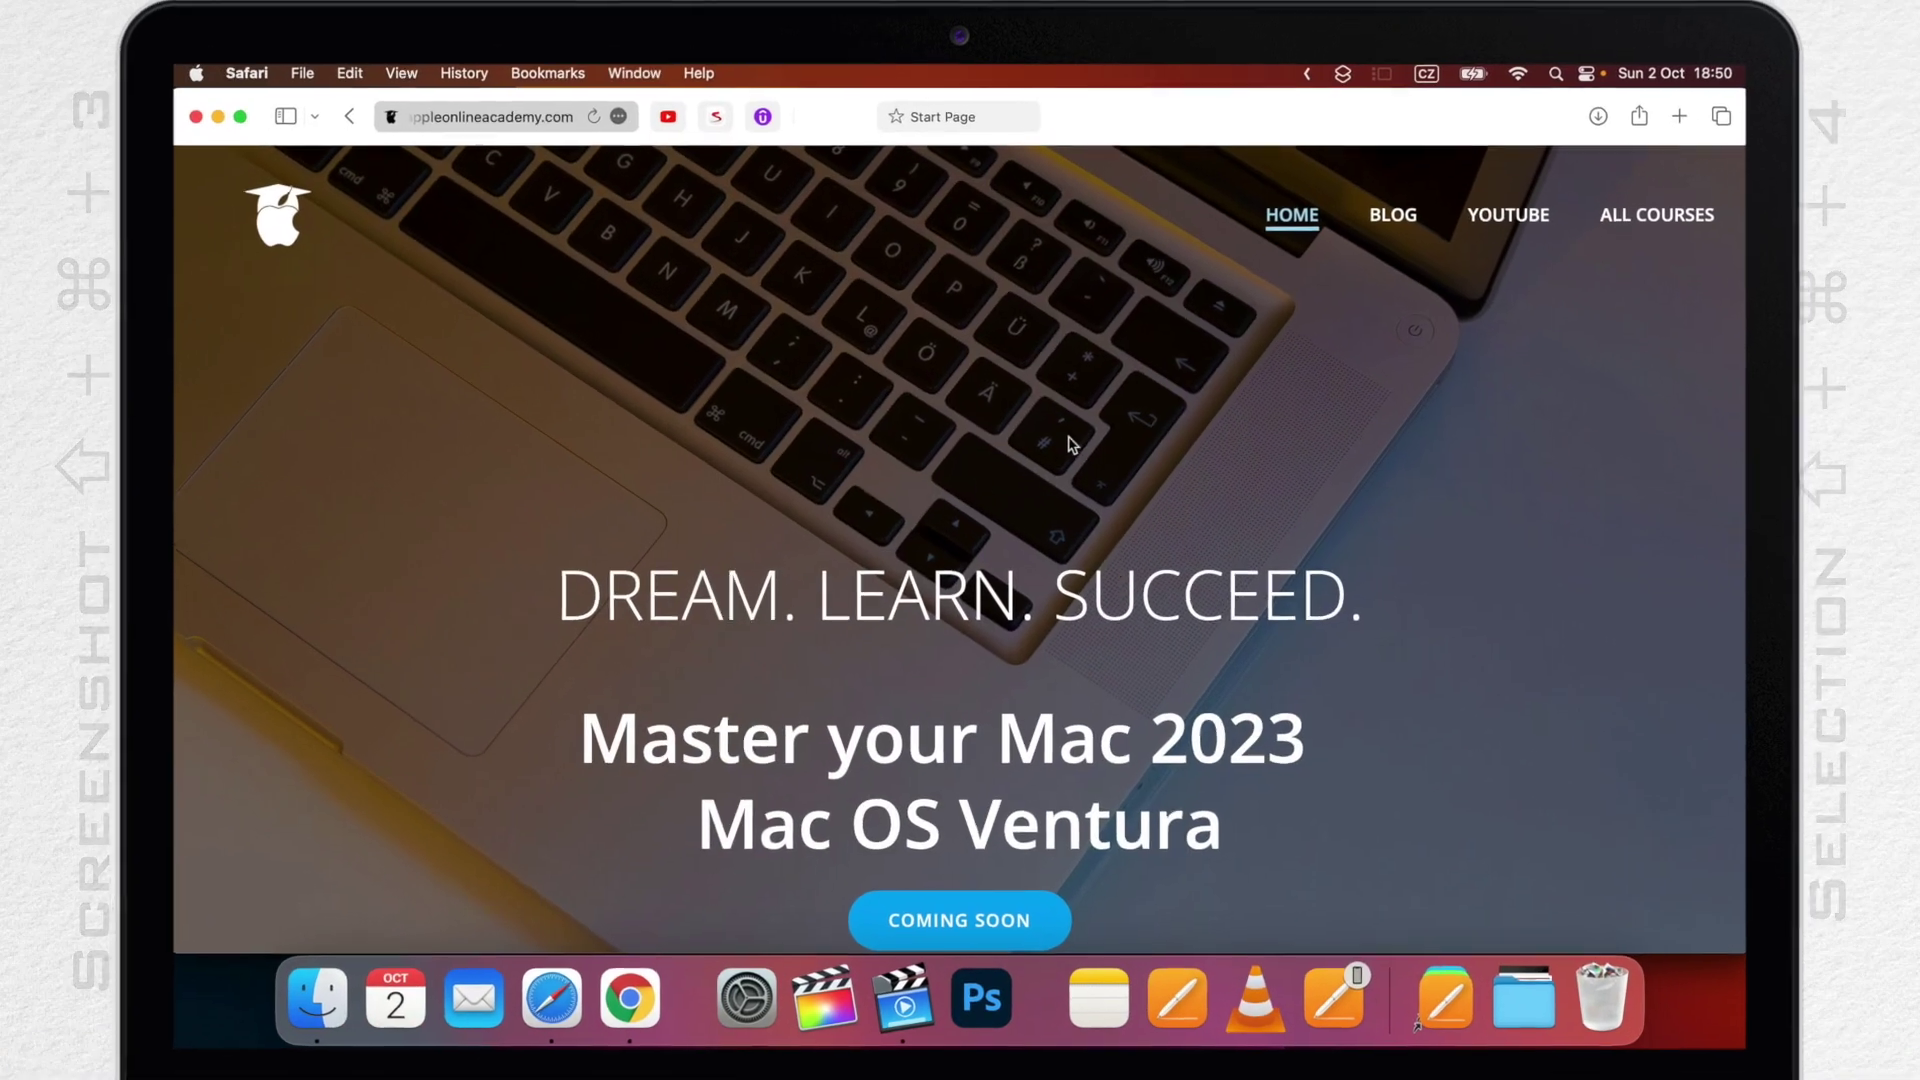
scroll(1494, 740, down, 10)
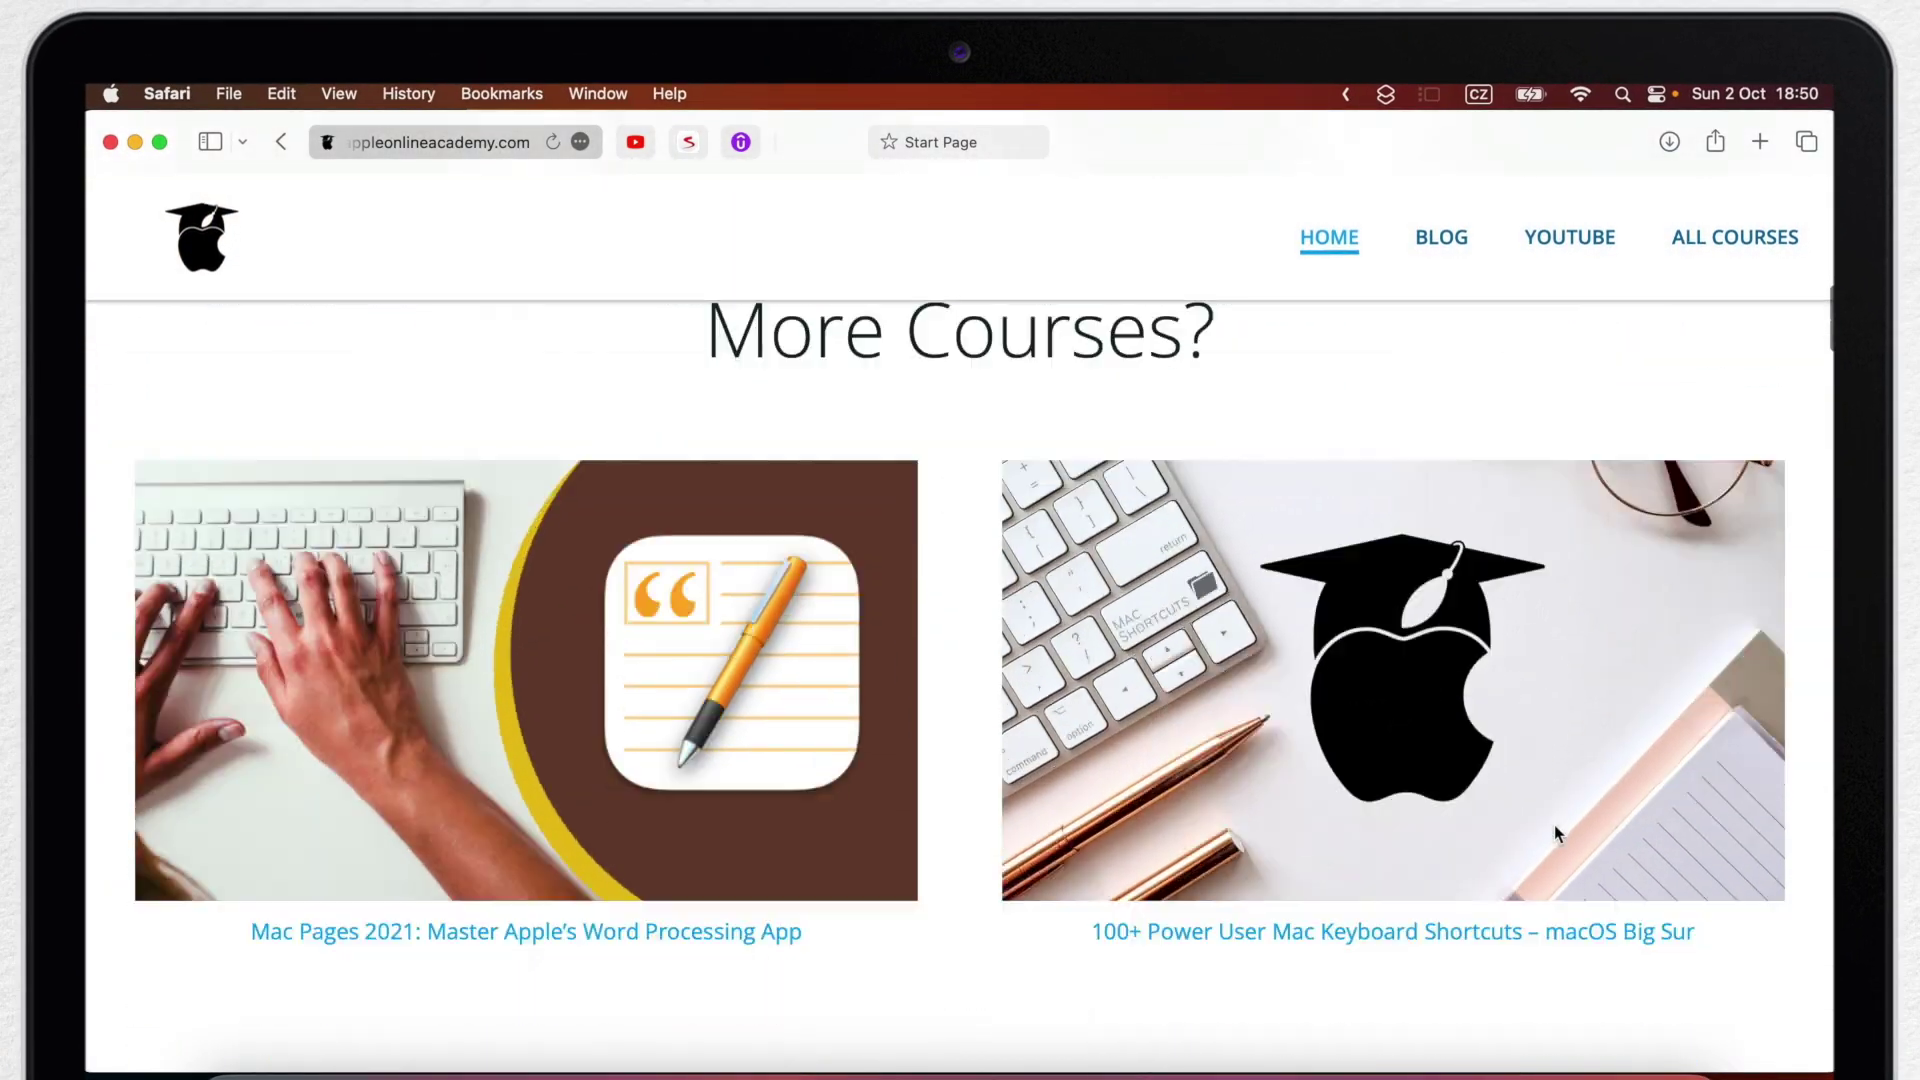
scroll(1554, 825, up, 10)
scroll(1554, 825, down, 6)
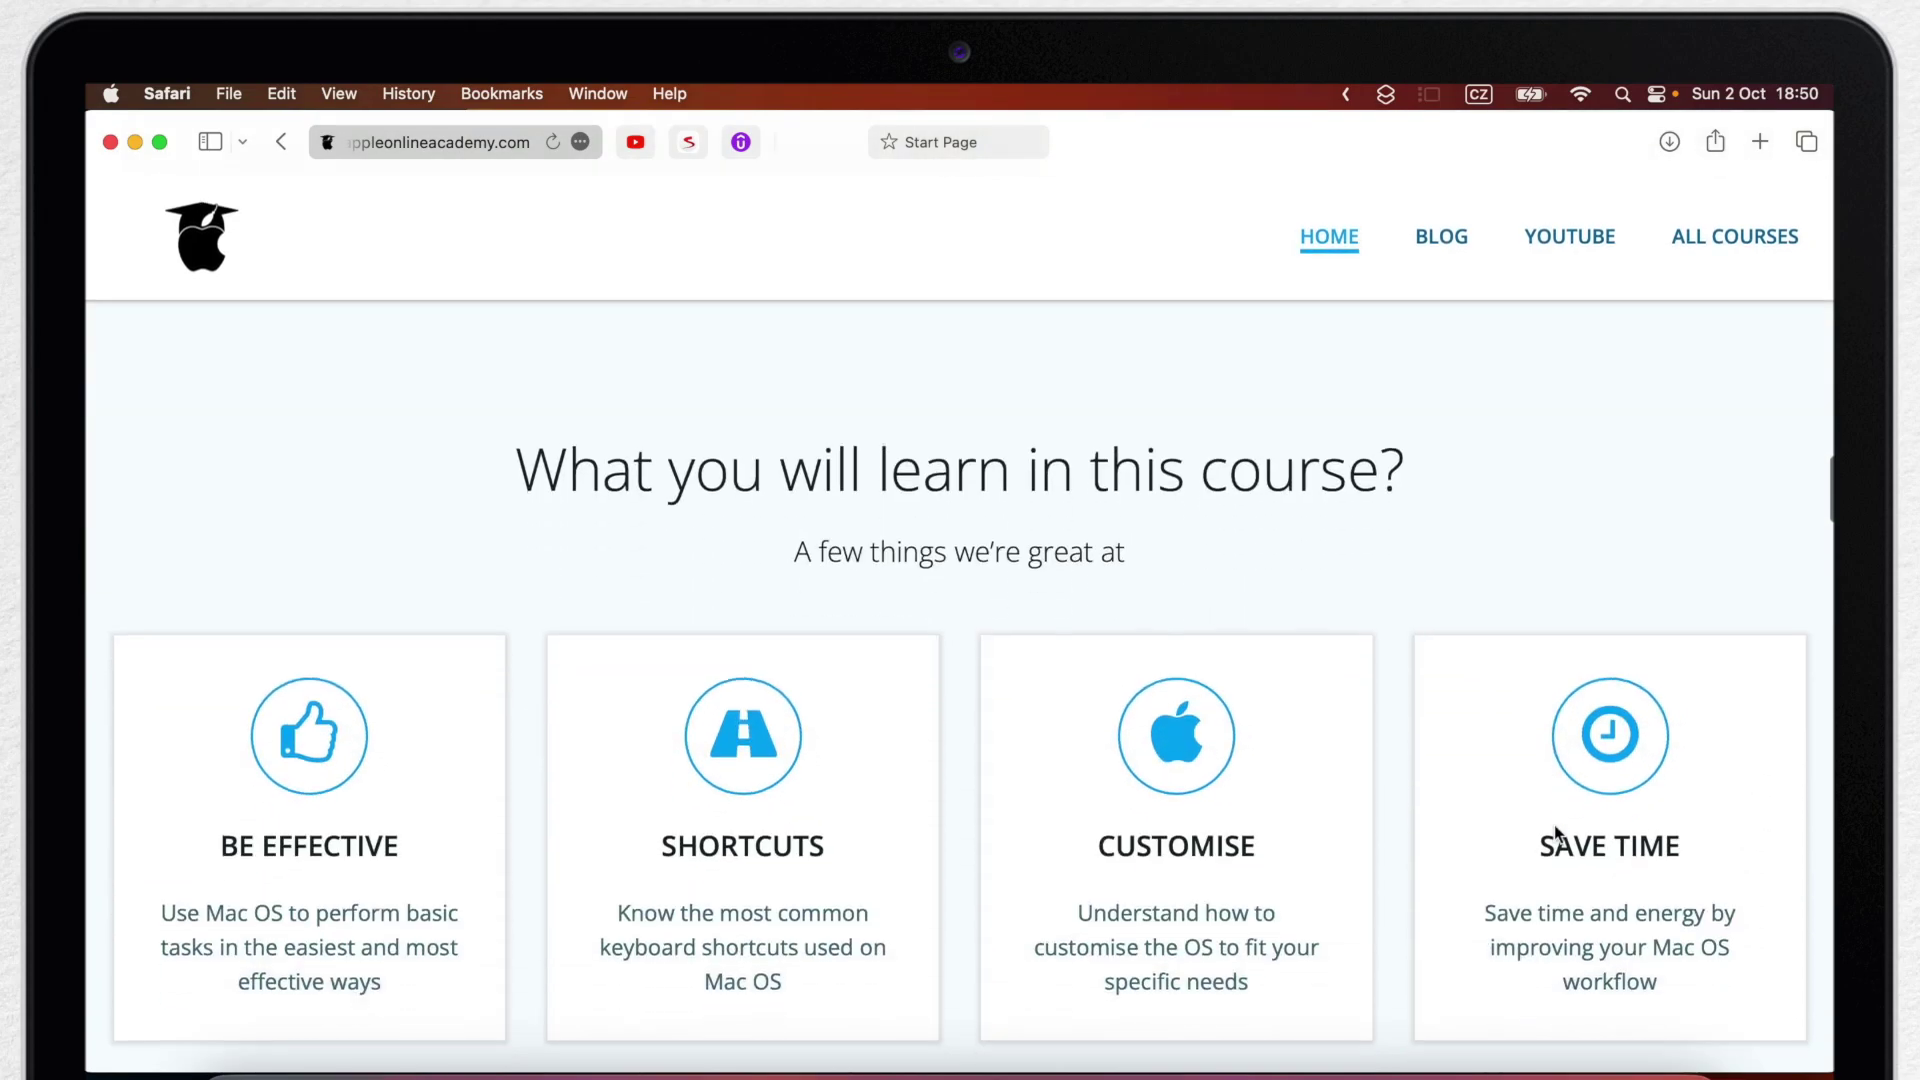
scroll(1556, 834, down, 8)
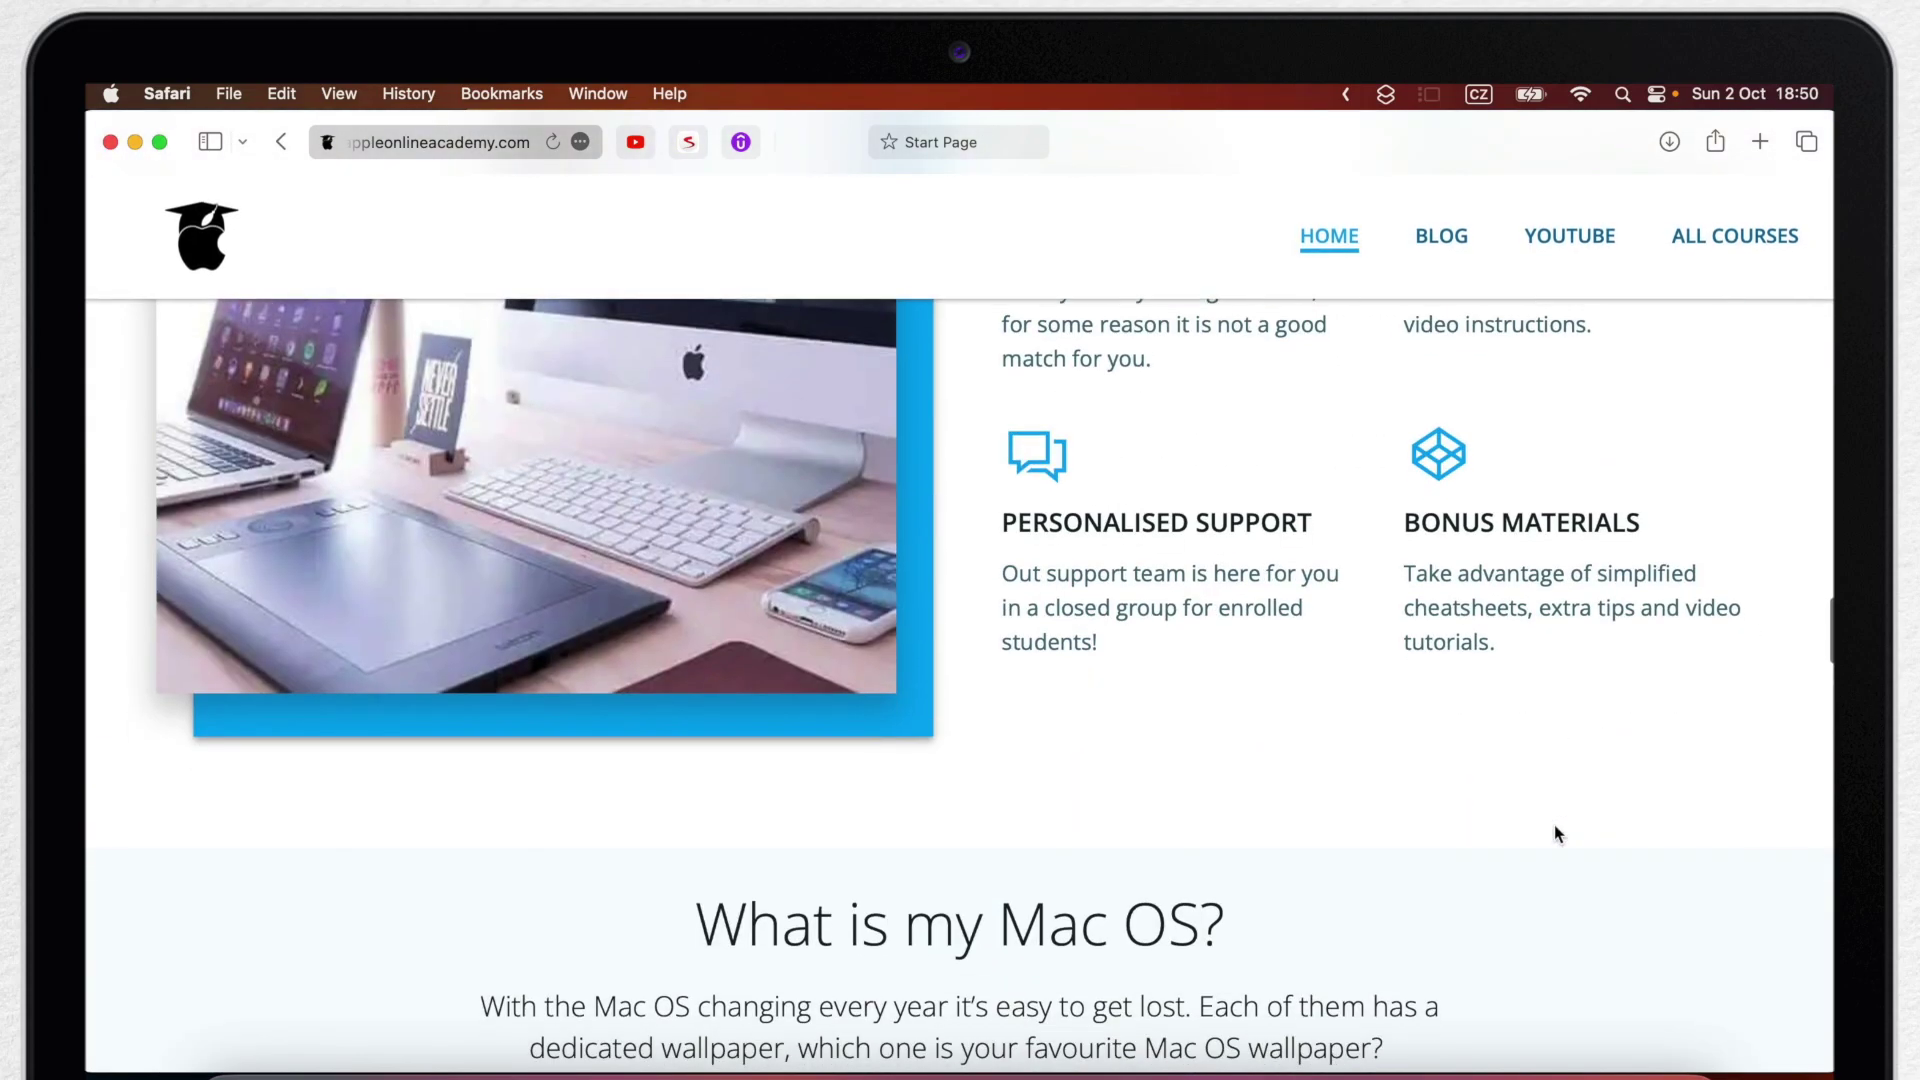
scroll(1554, 833, down, 2)
scroll(1555, 833, up, 10)
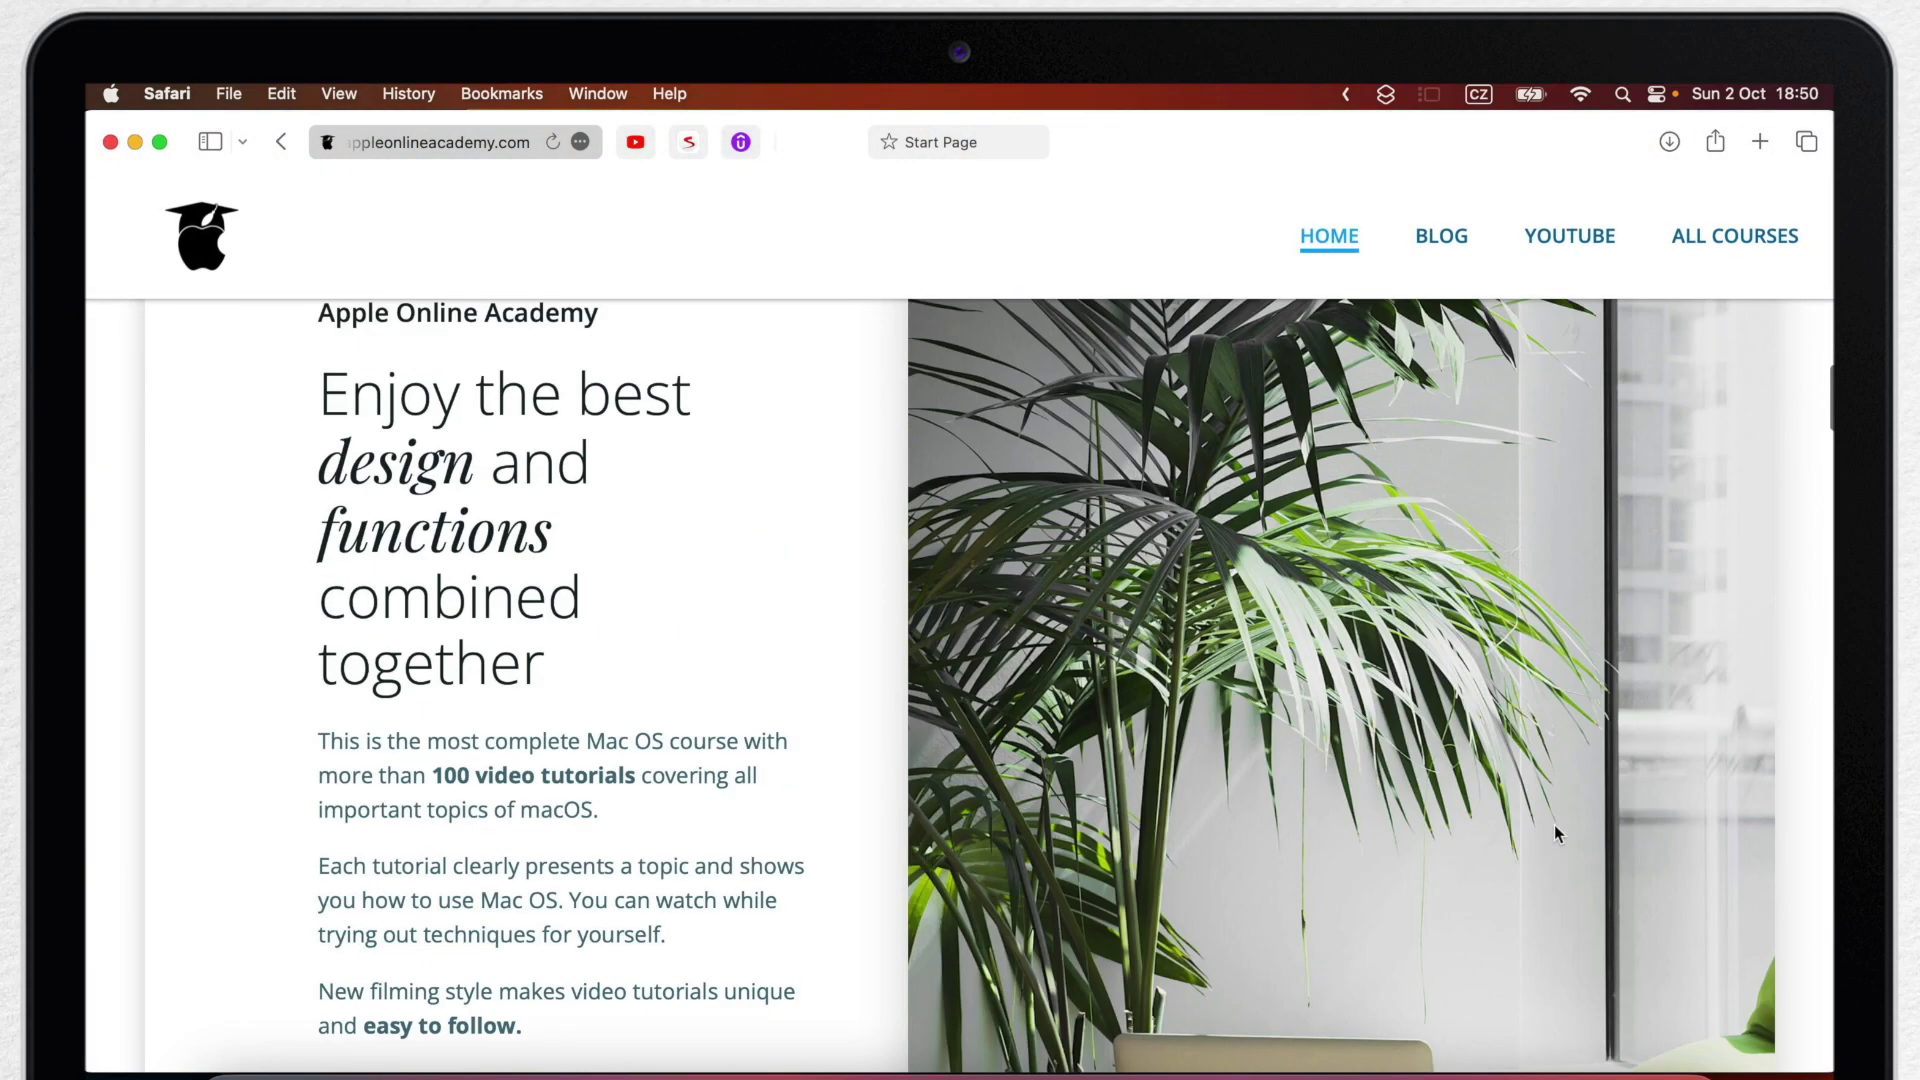
scroll(1555, 826, down, 8)
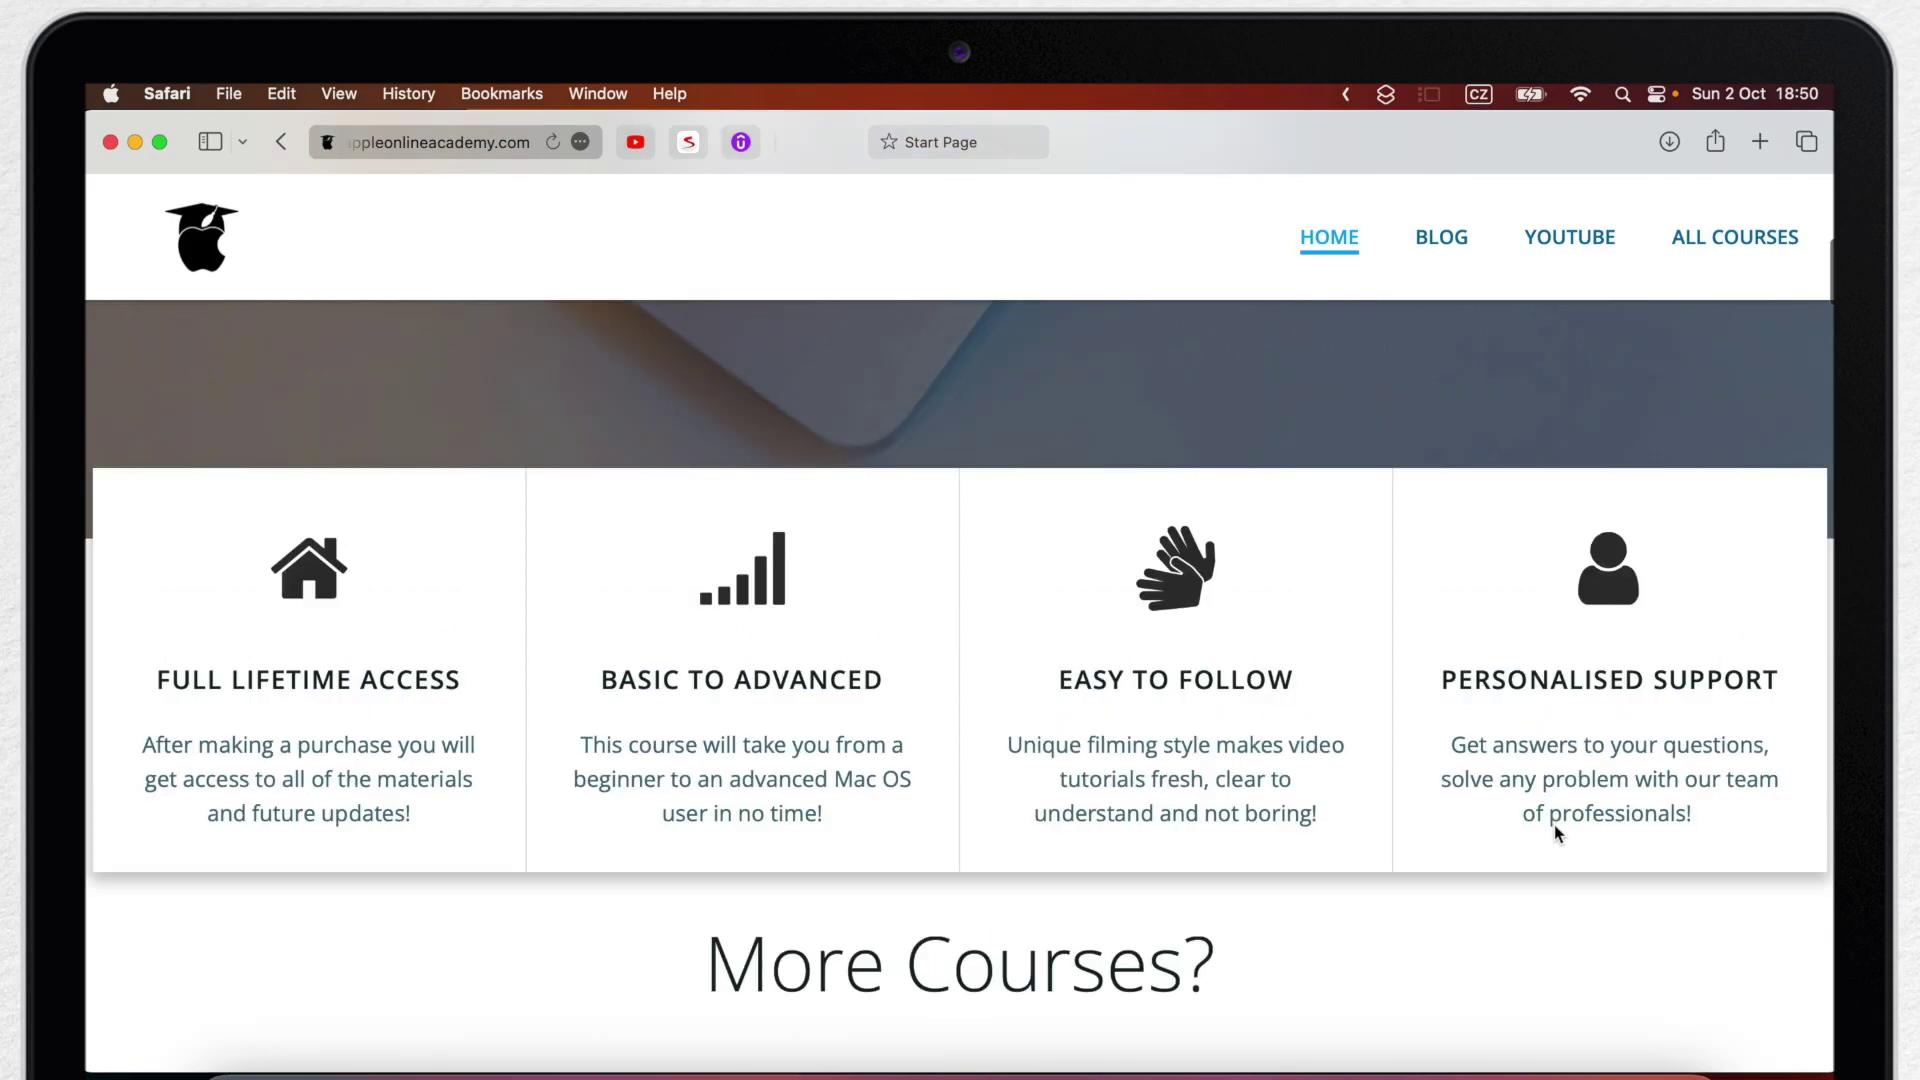
scroll(1553, 824, up, 10)
key(ctrl+Right)
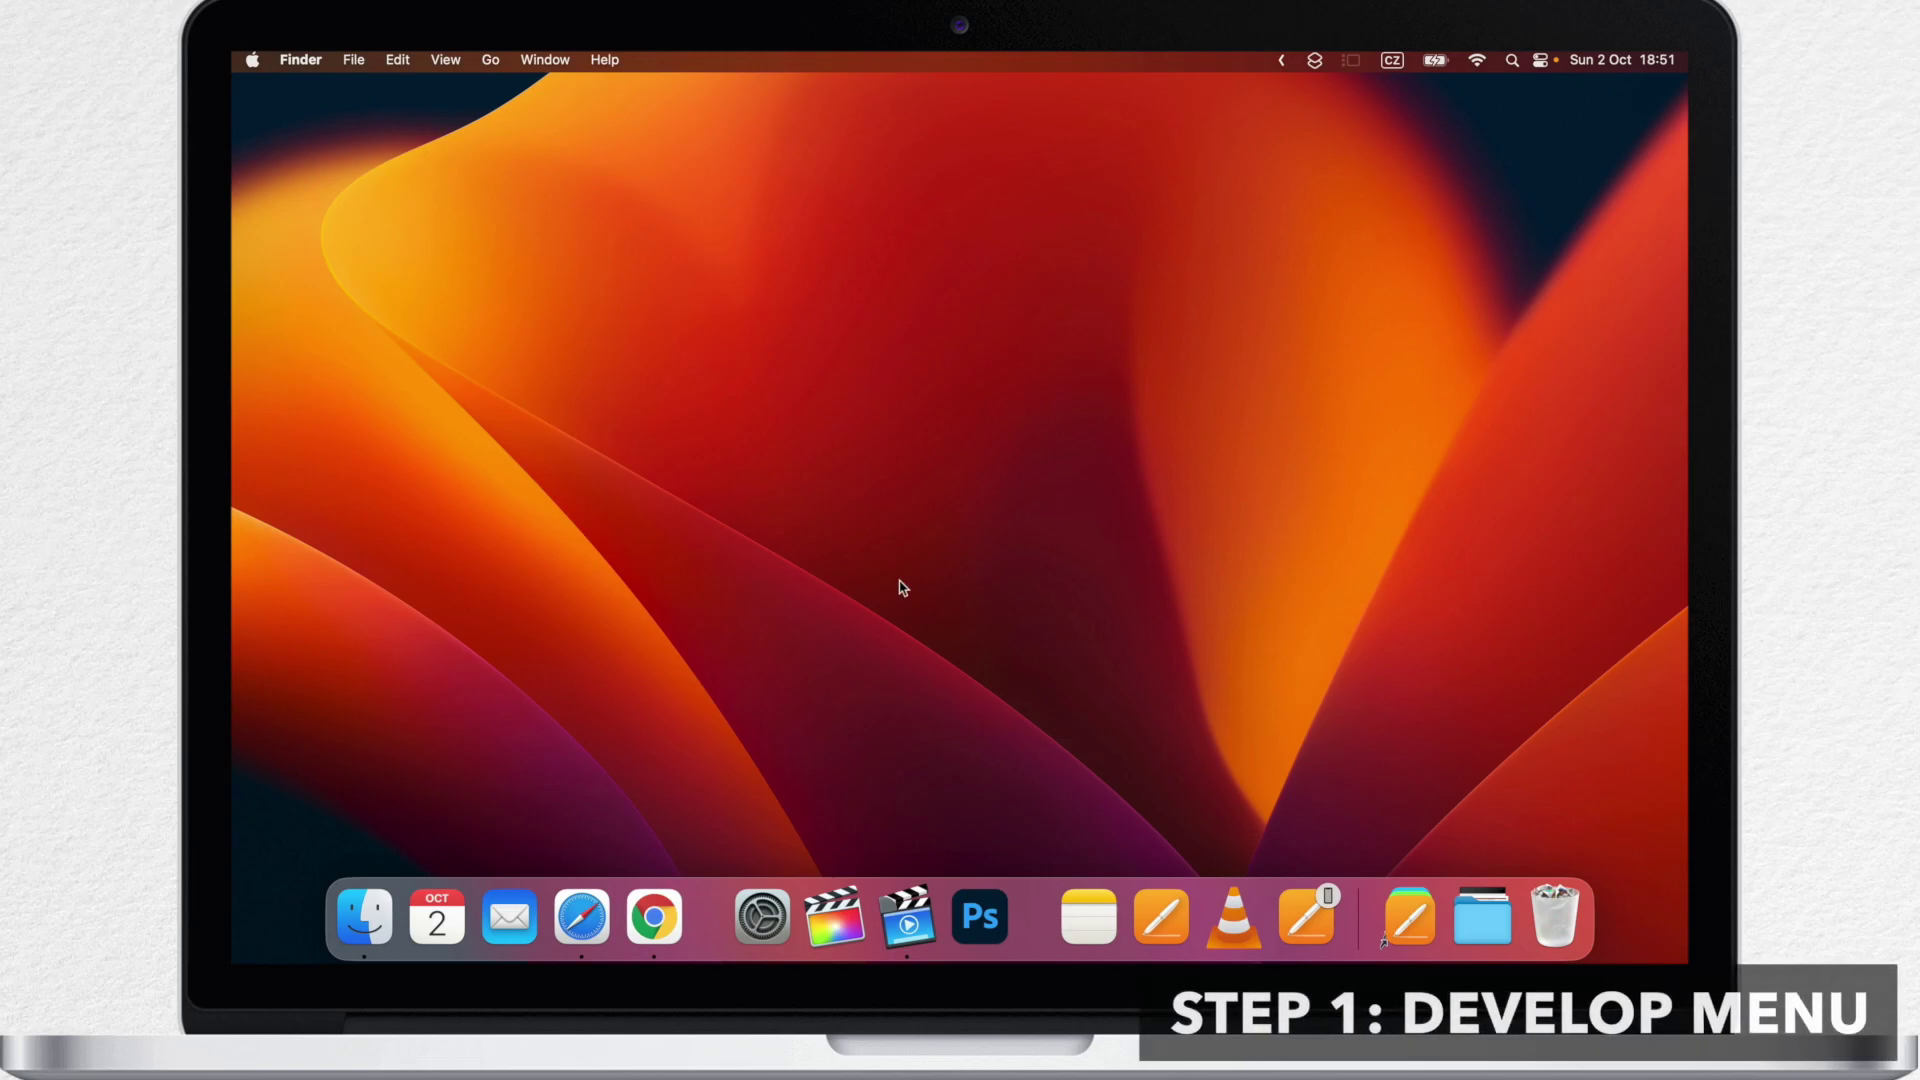
Tick 'Show Develop menu in menu bar' in Safari's Advanced settings
key(ctrl+Right)
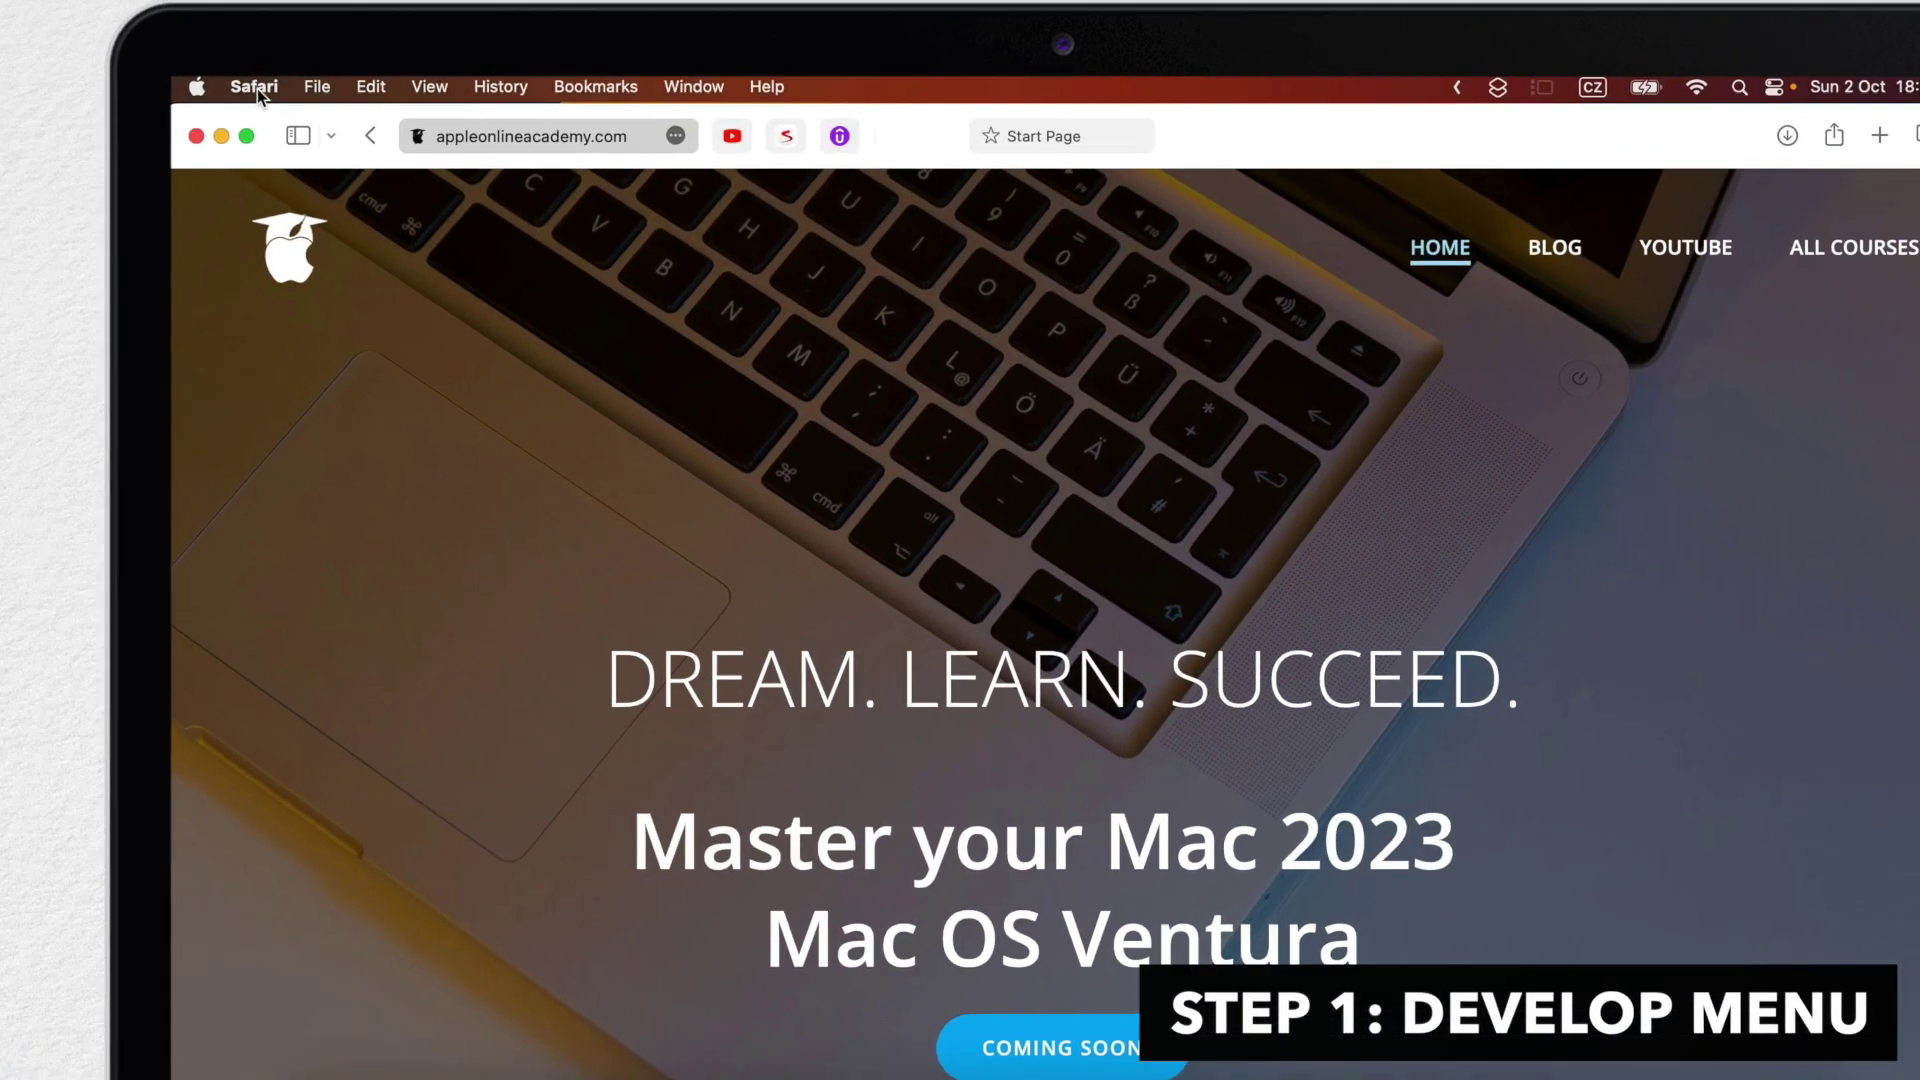
click(187, 62)
click(236, 231)
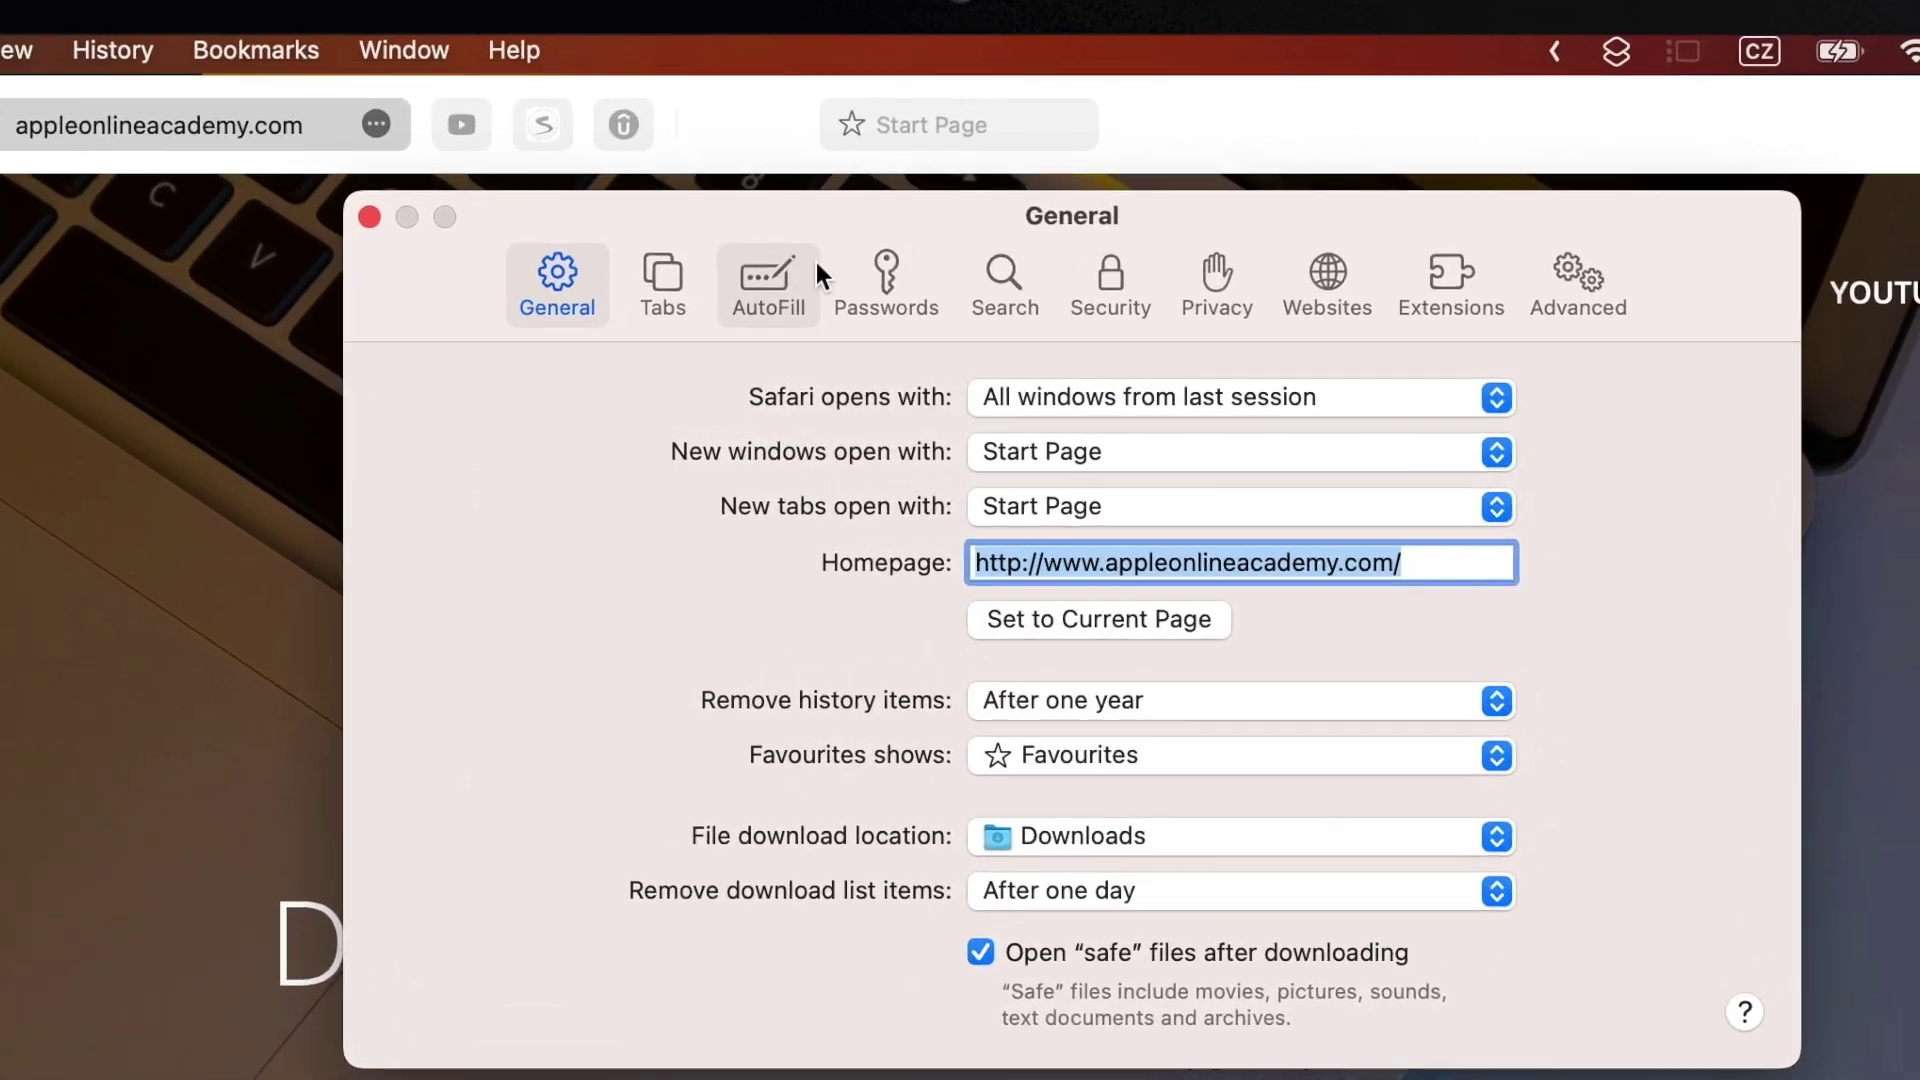
click(1536, 278)
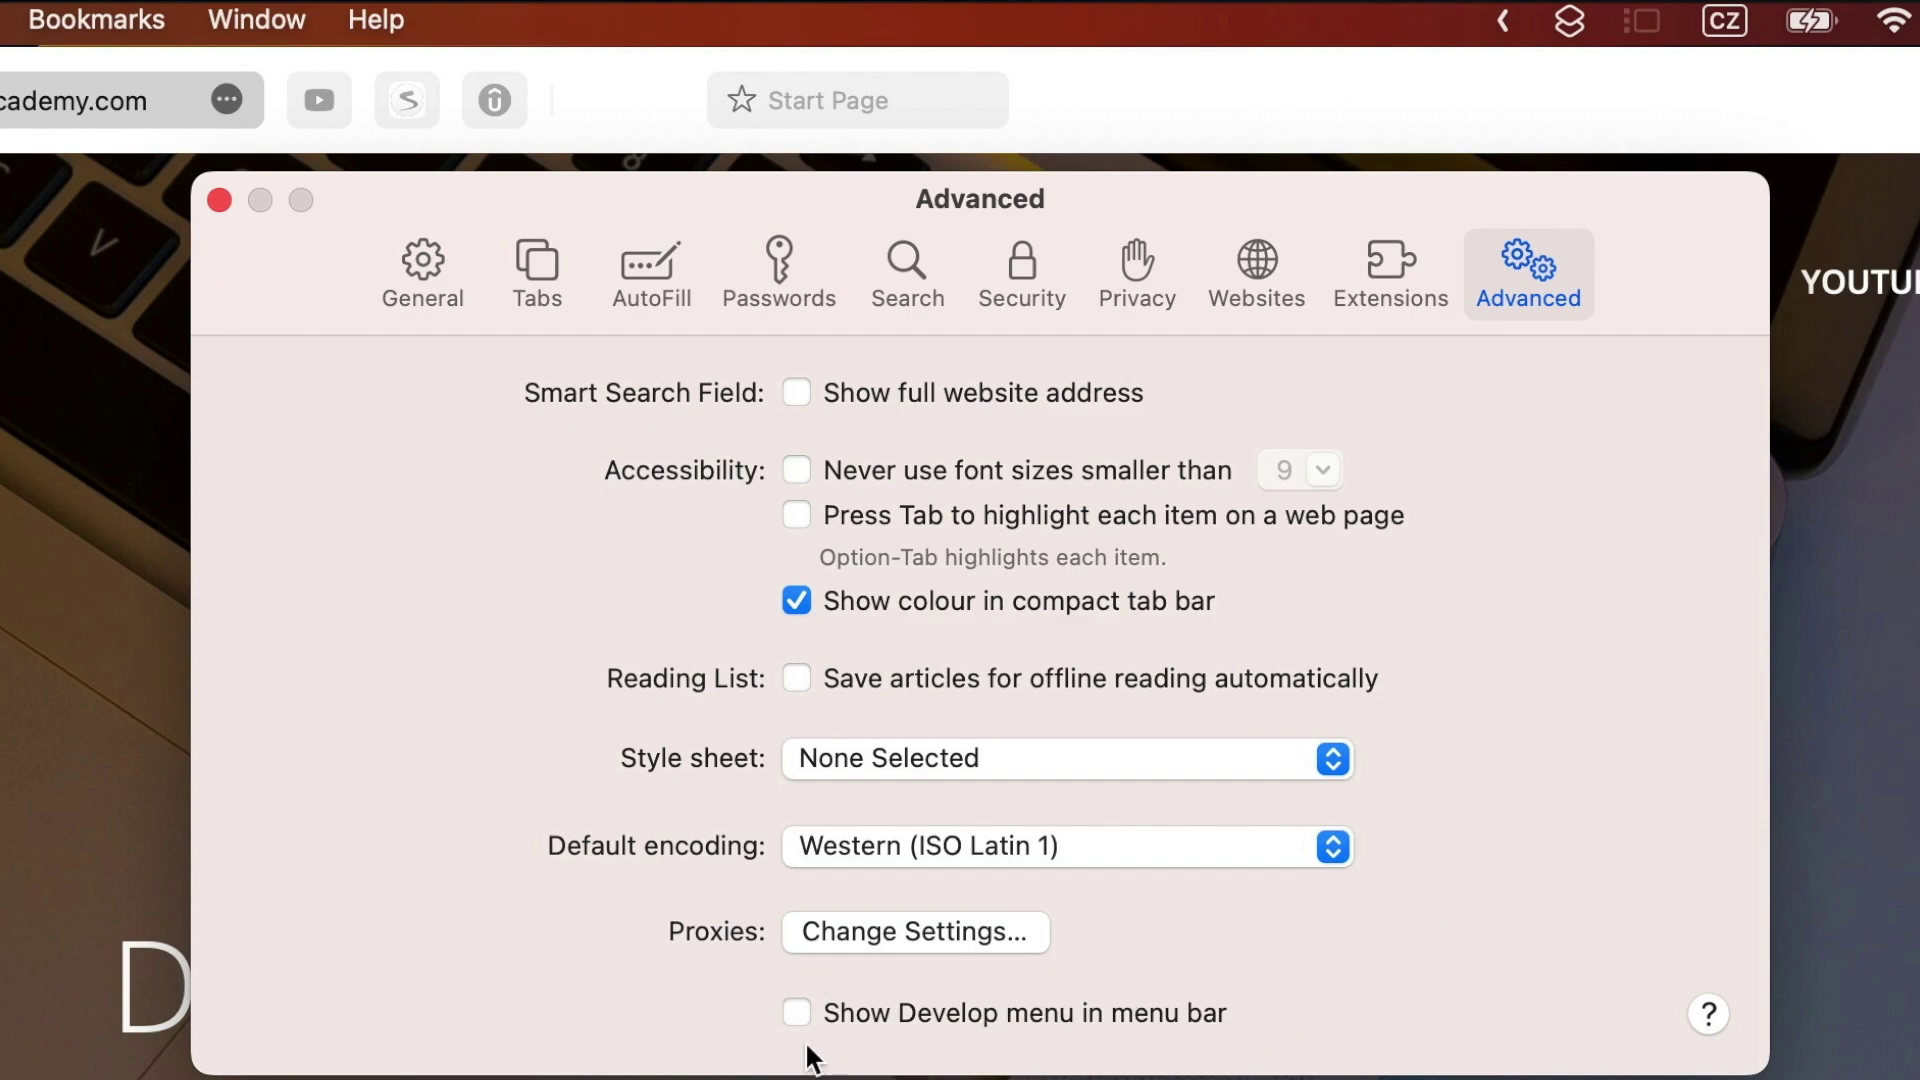
click(796, 1013)
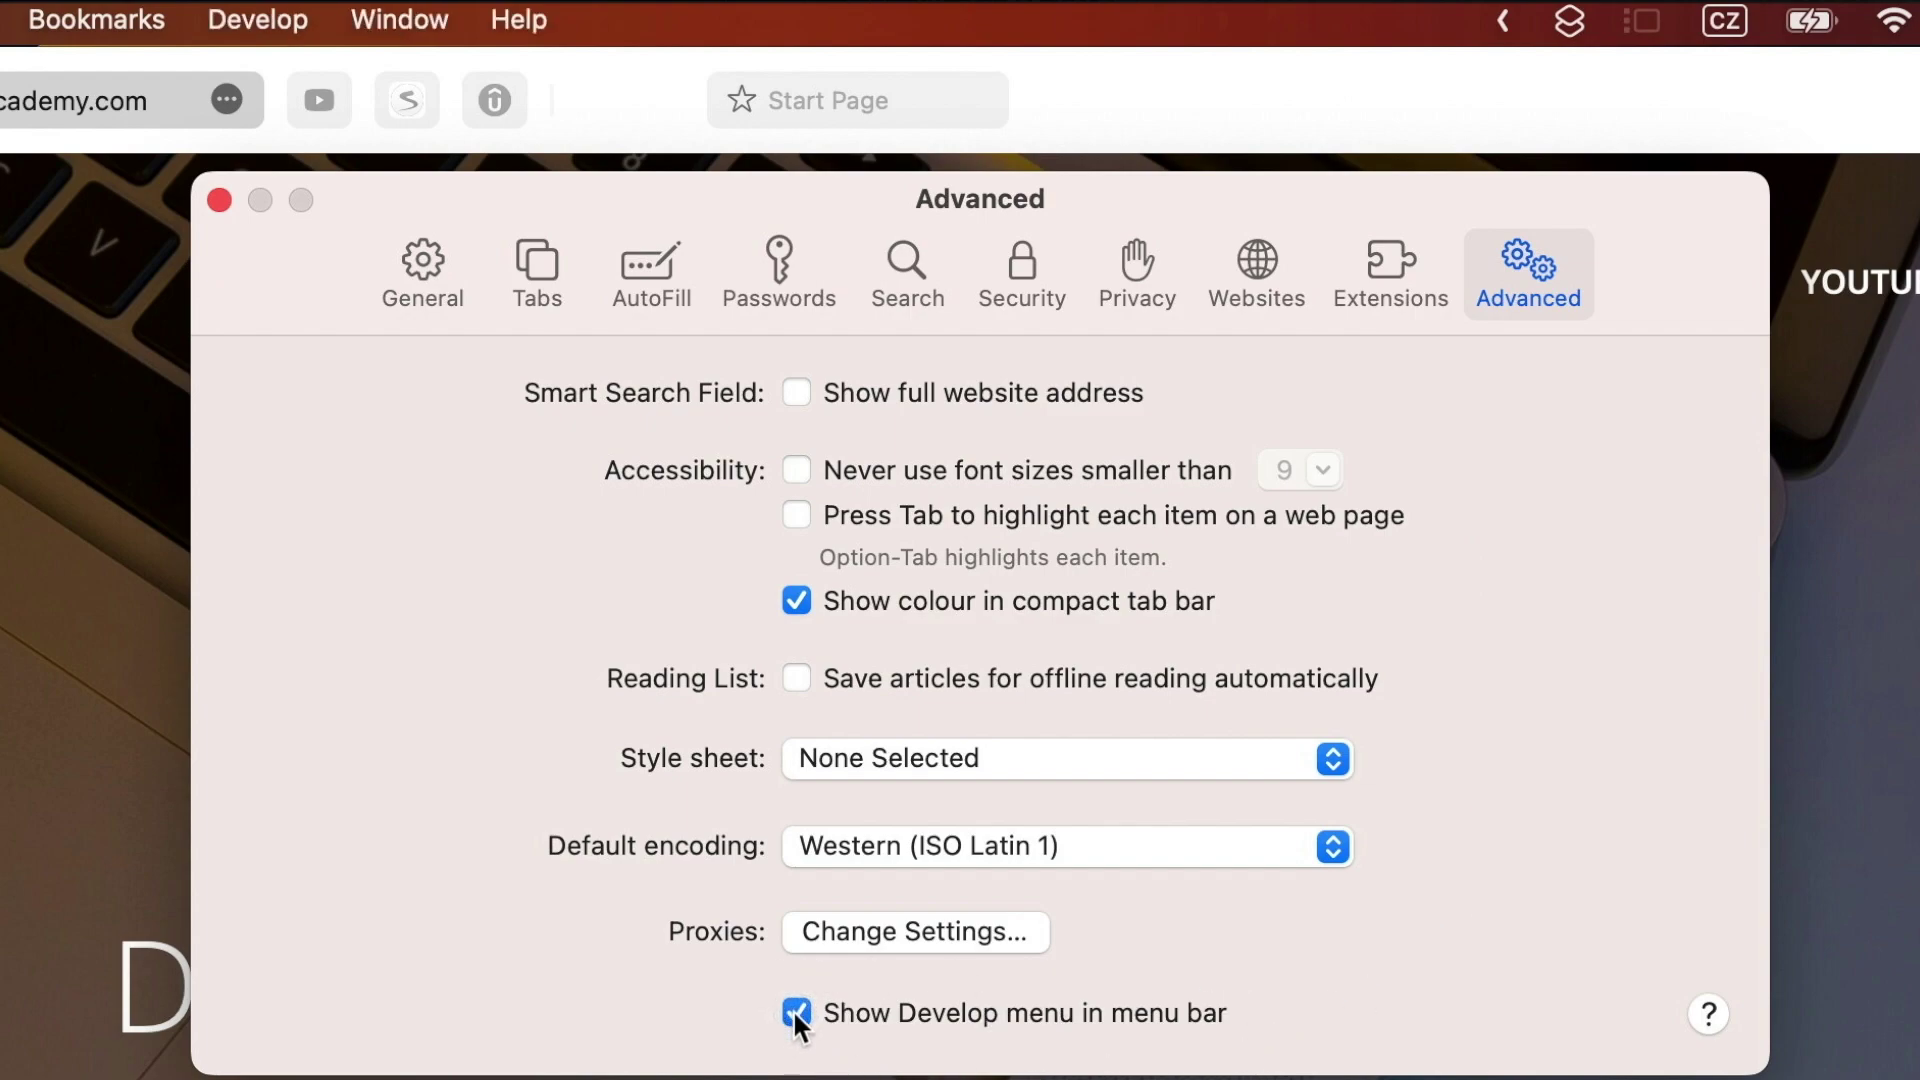
Close Safari Settings and show the Web Inspector for the academy homepage
click(219, 200)
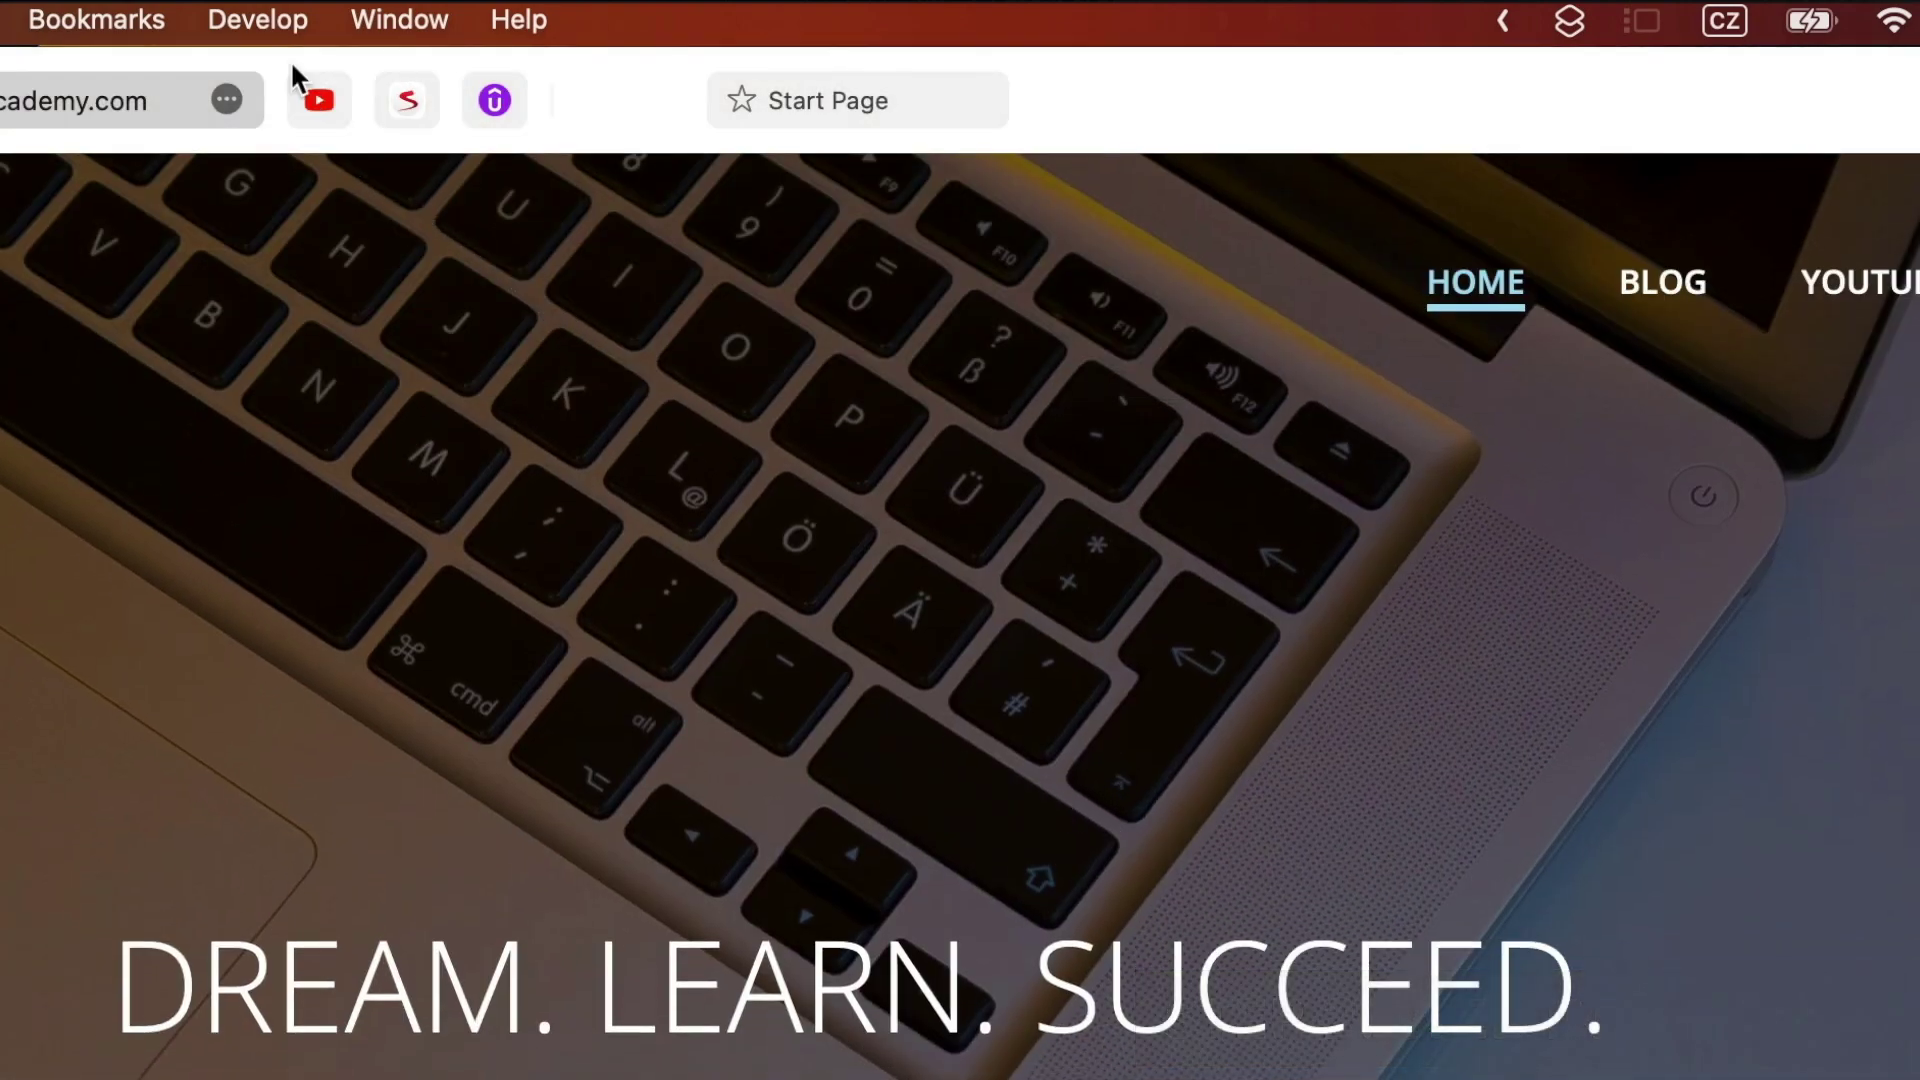
click(258, 22)
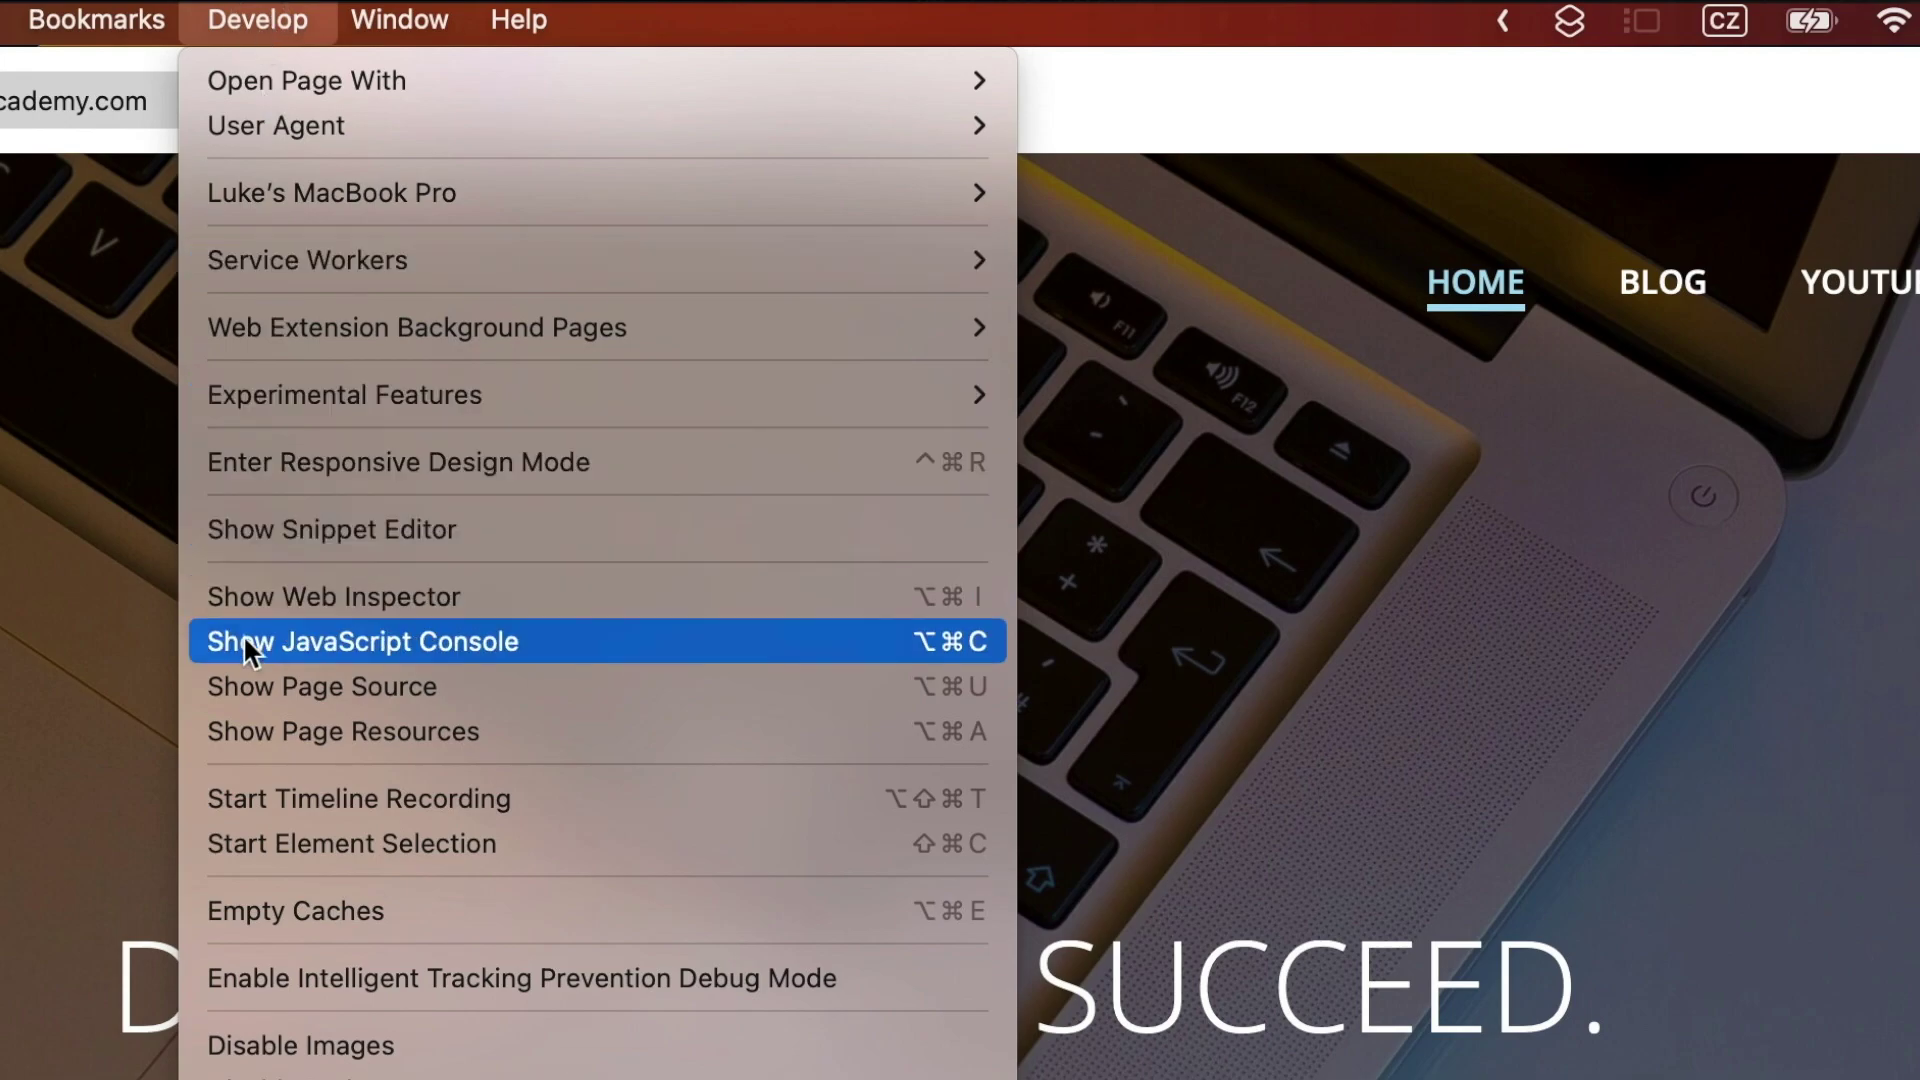
click(536, 598)
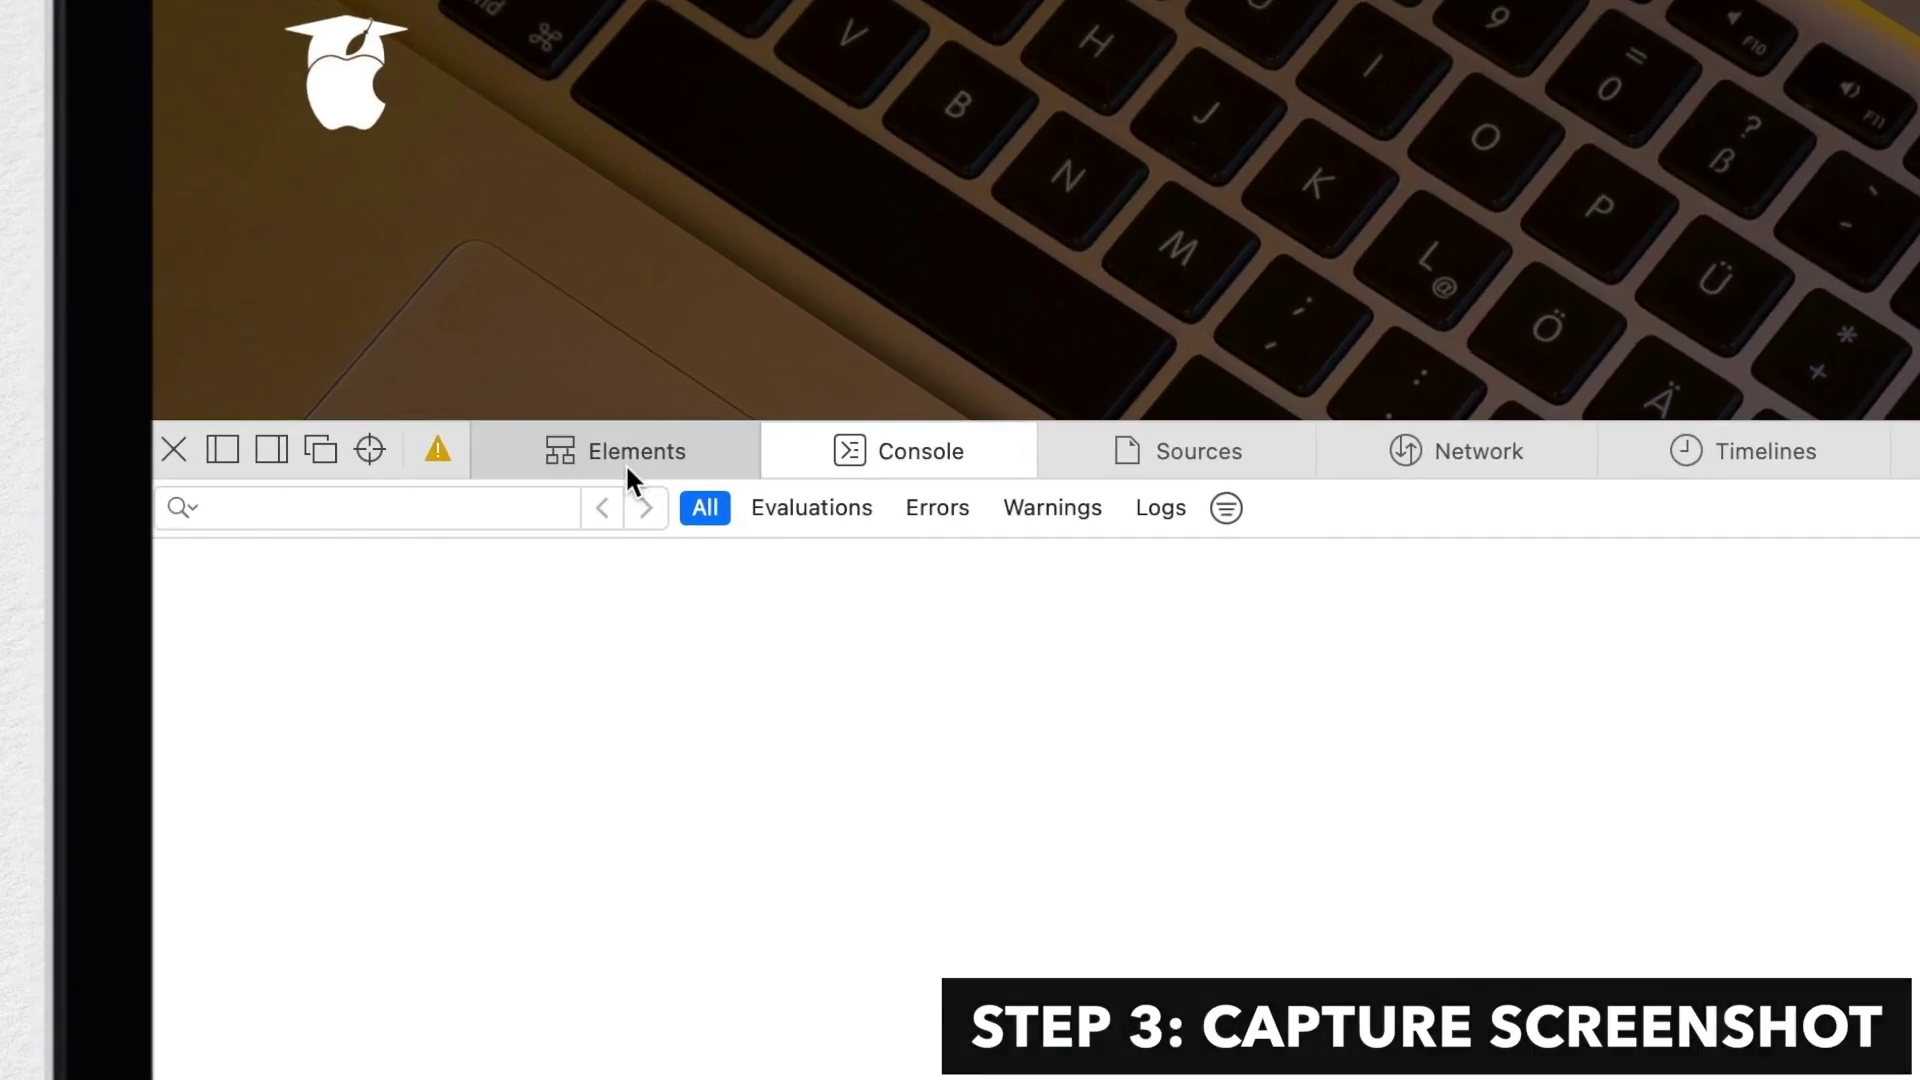
Capture the <html> element as AOA.png on the Desktop, then close the Web Inspector
click(626, 462)
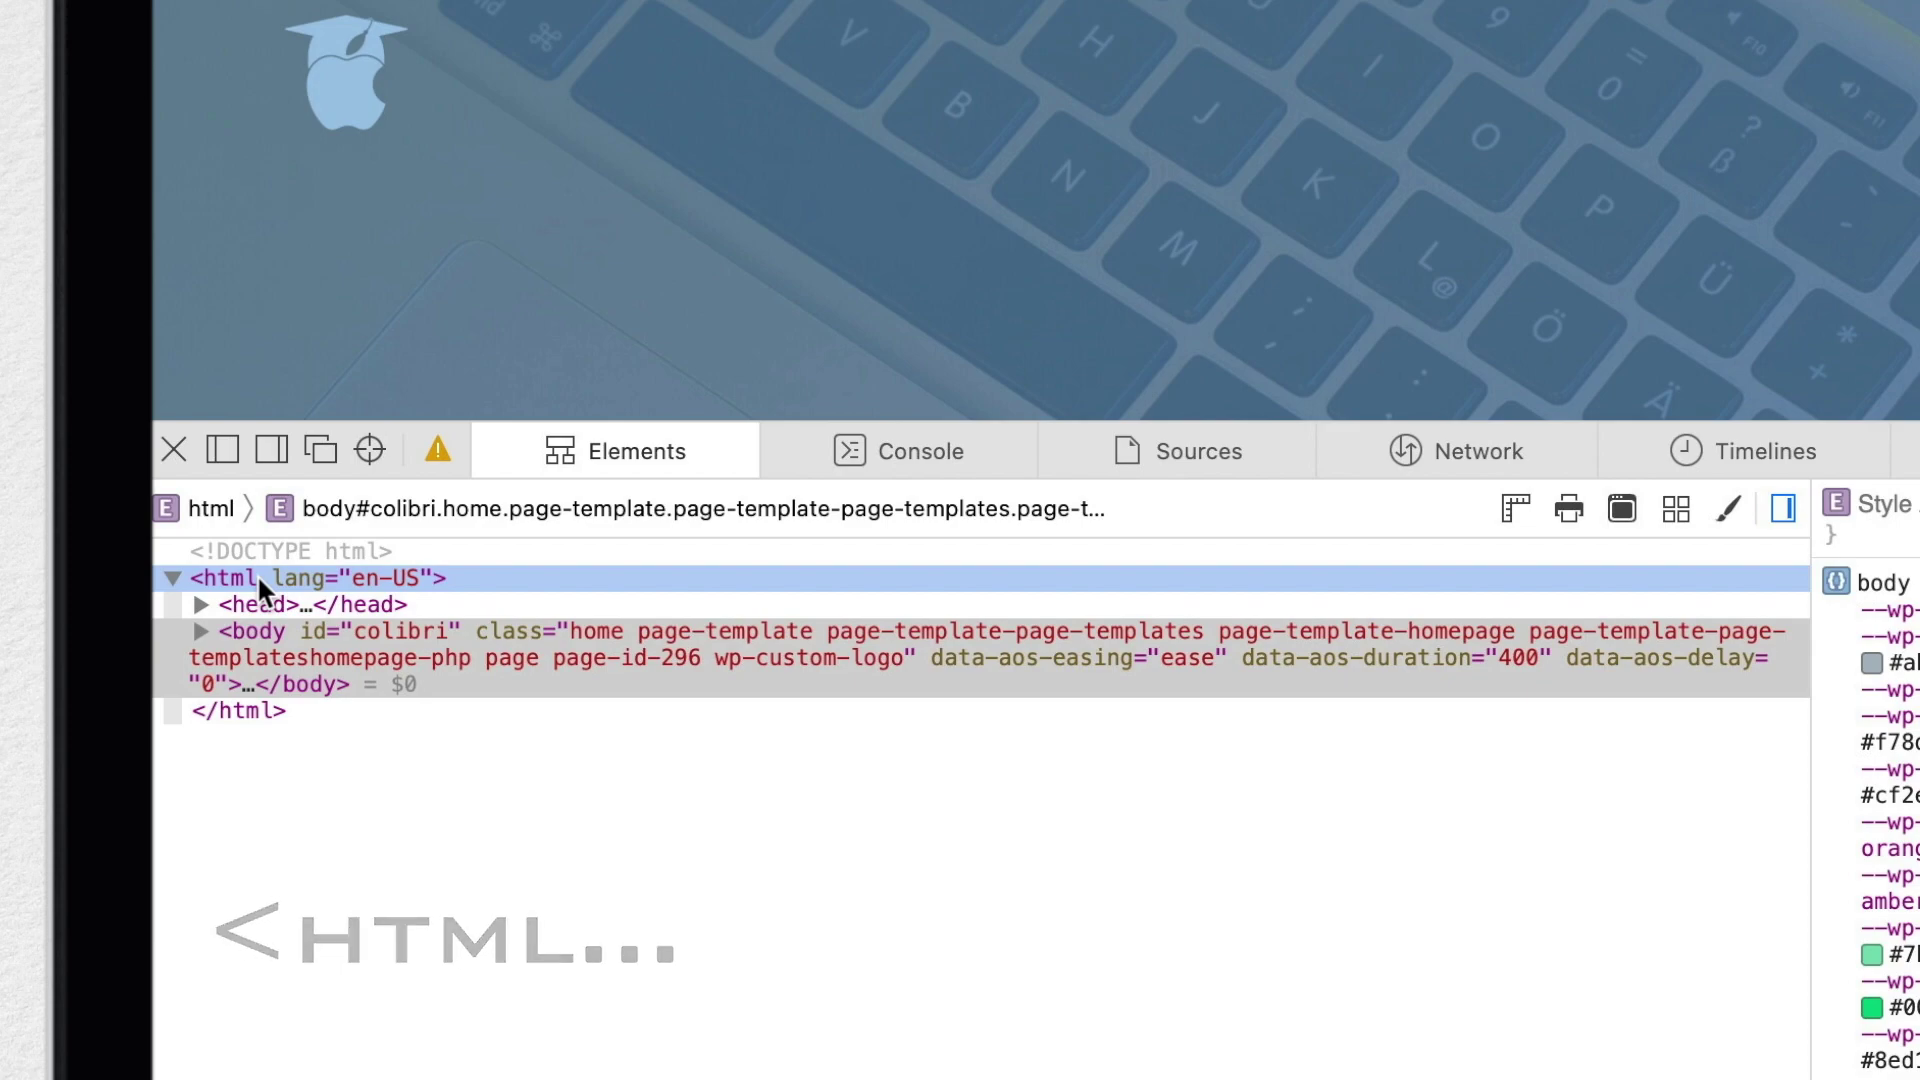
right_click(257, 579)
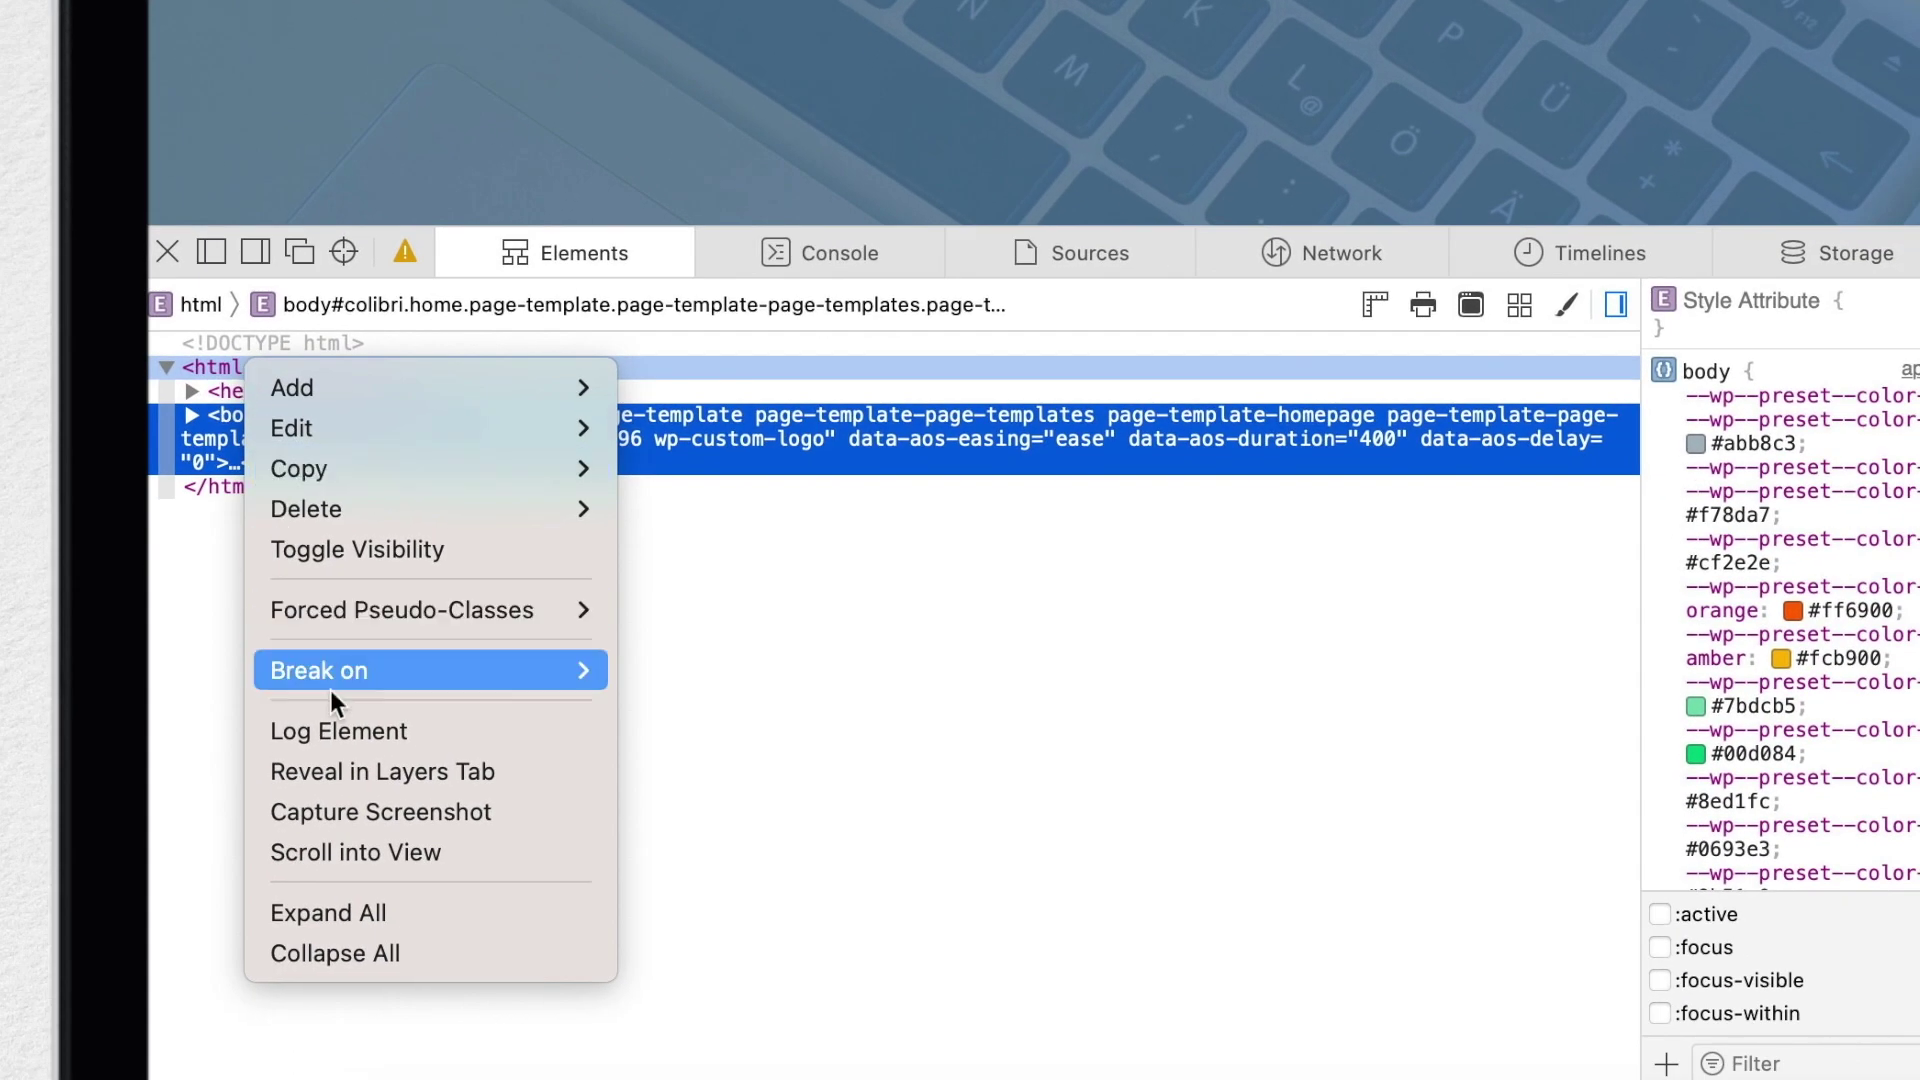
click(513, 804)
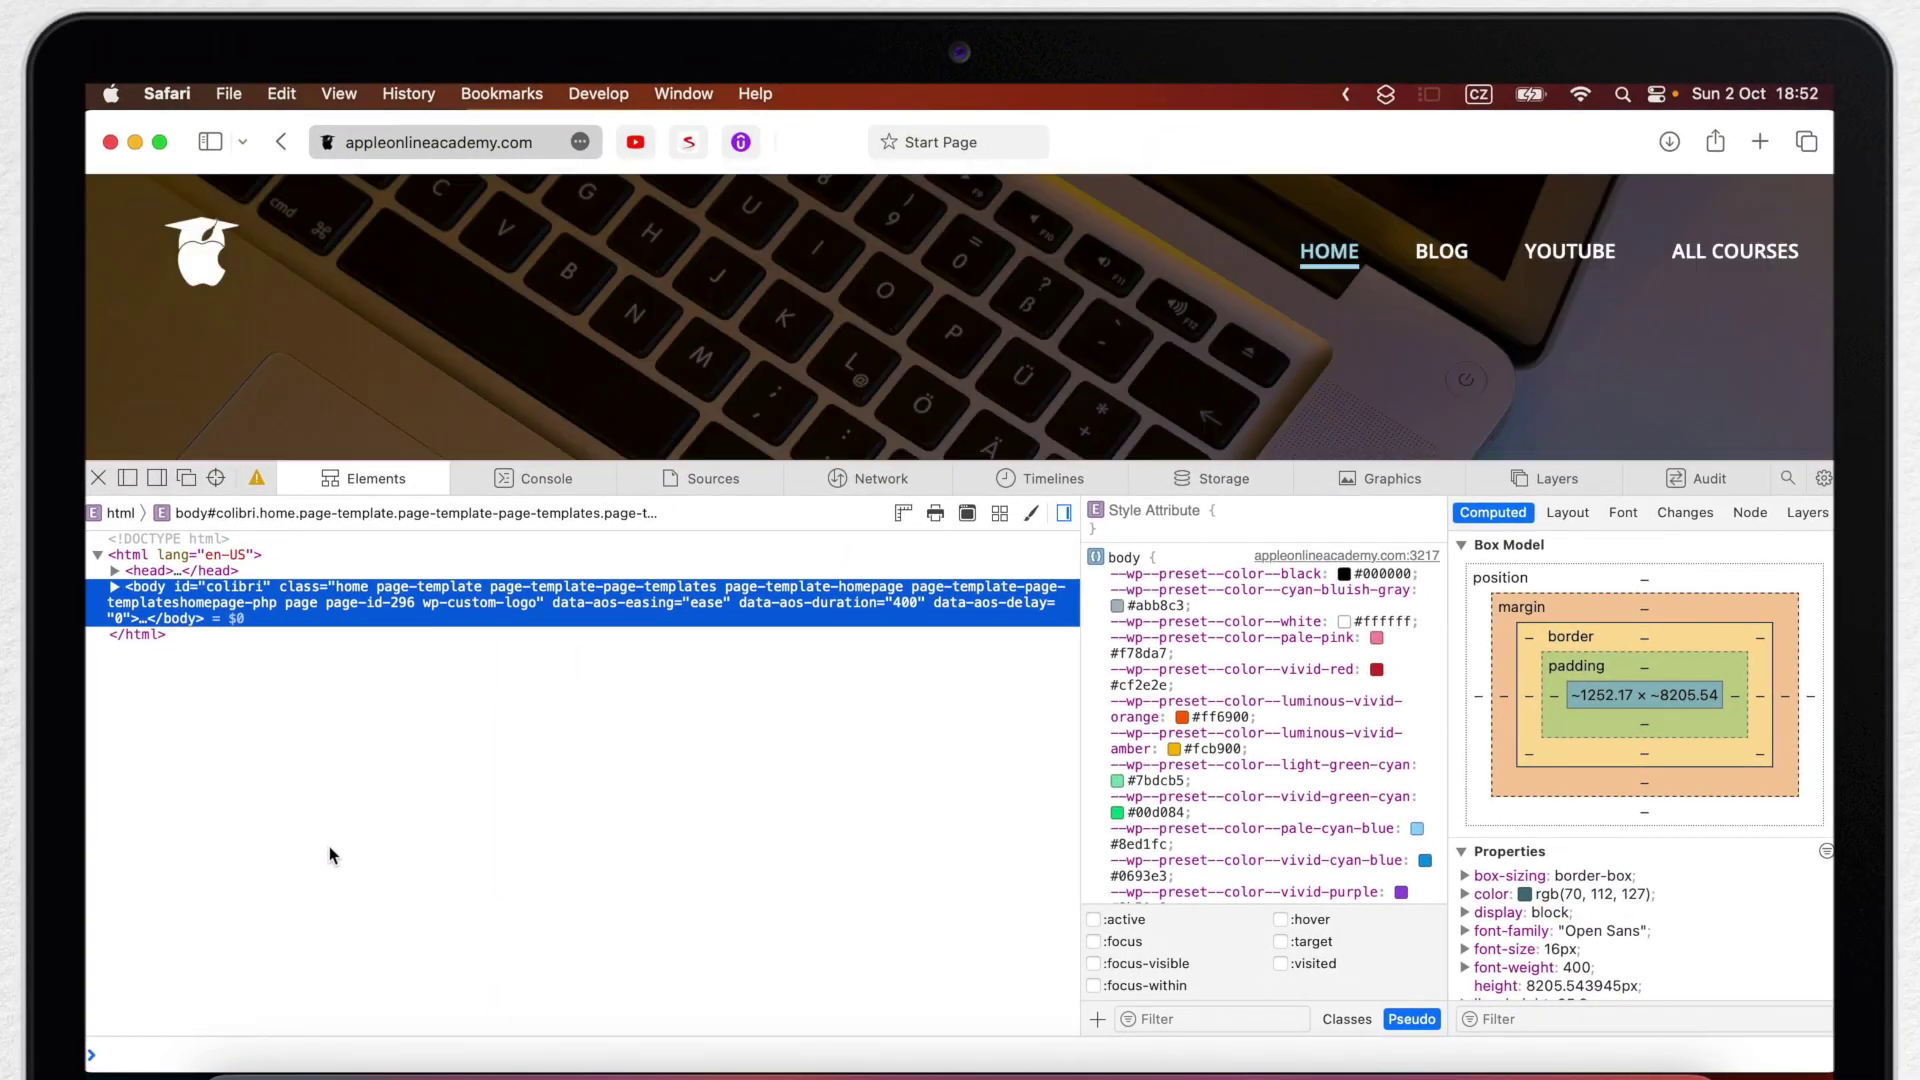
text(AOA)
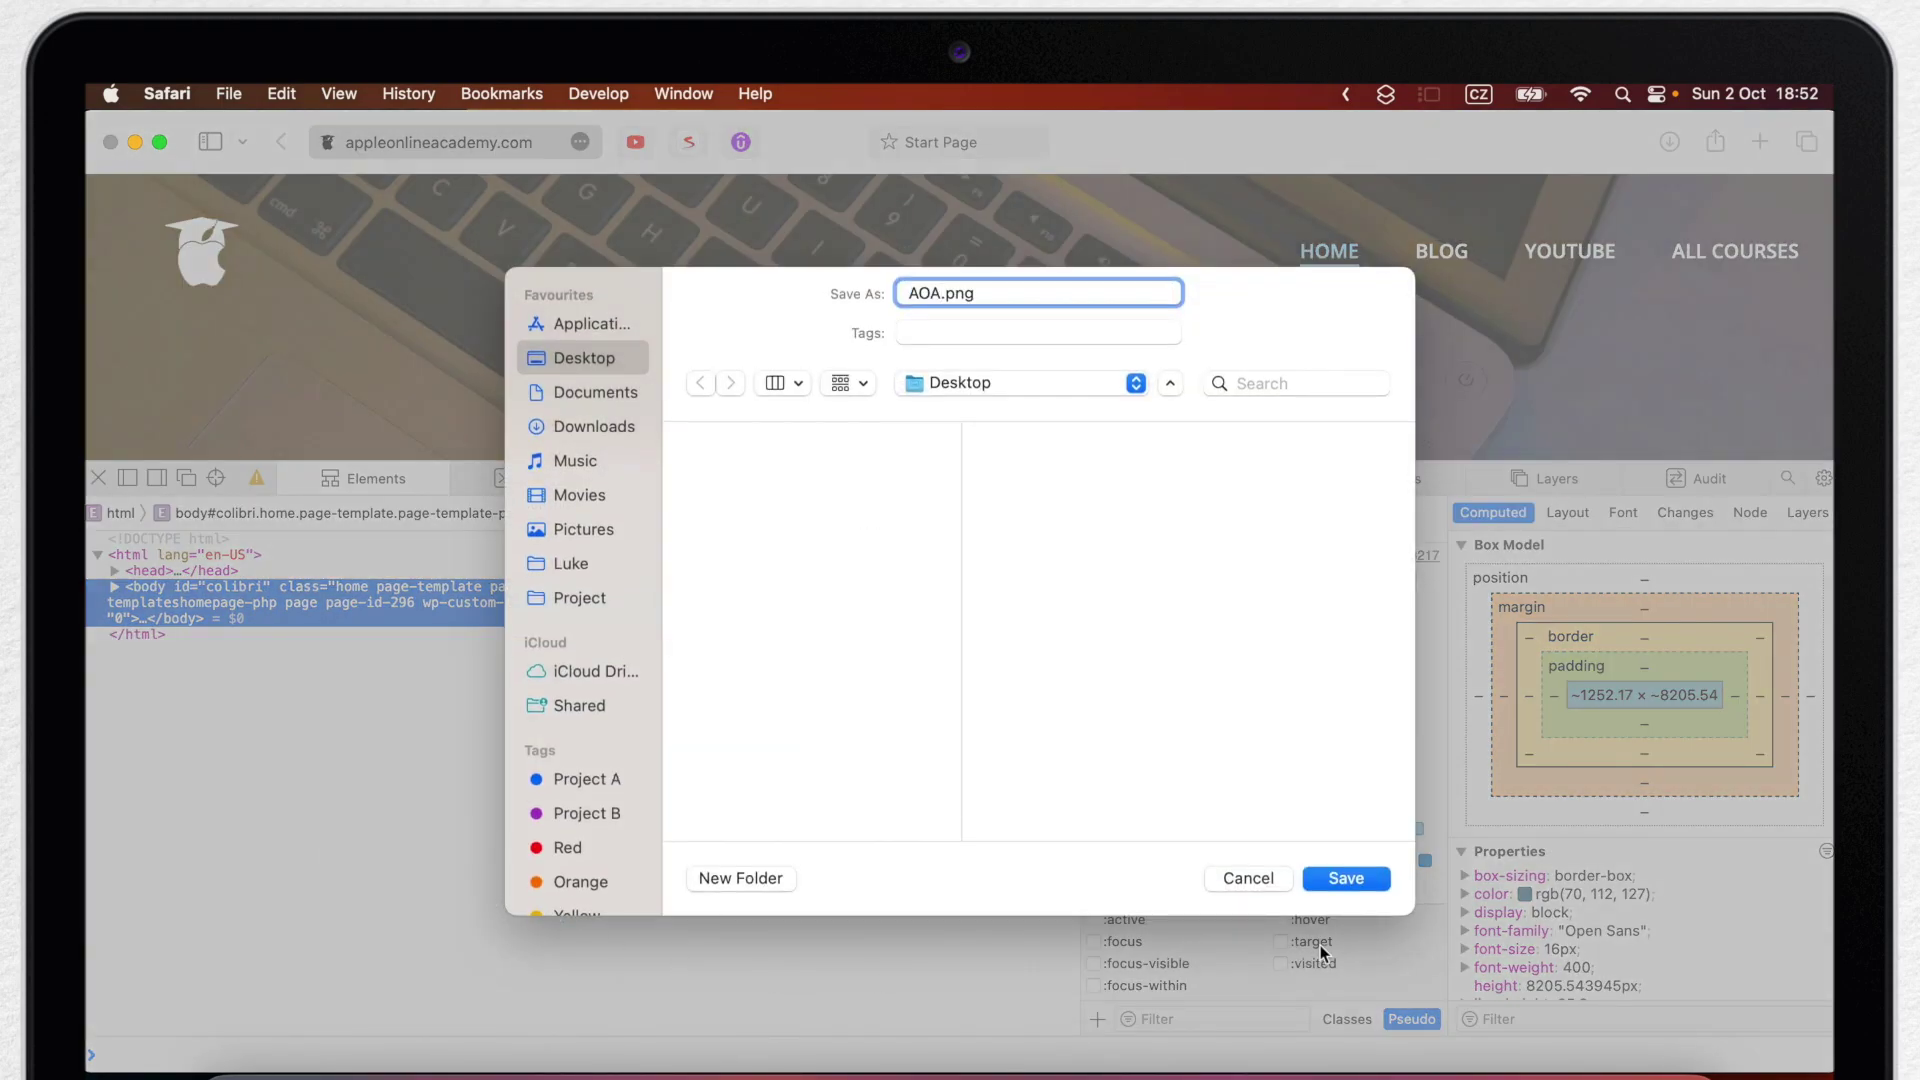
click(1348, 878)
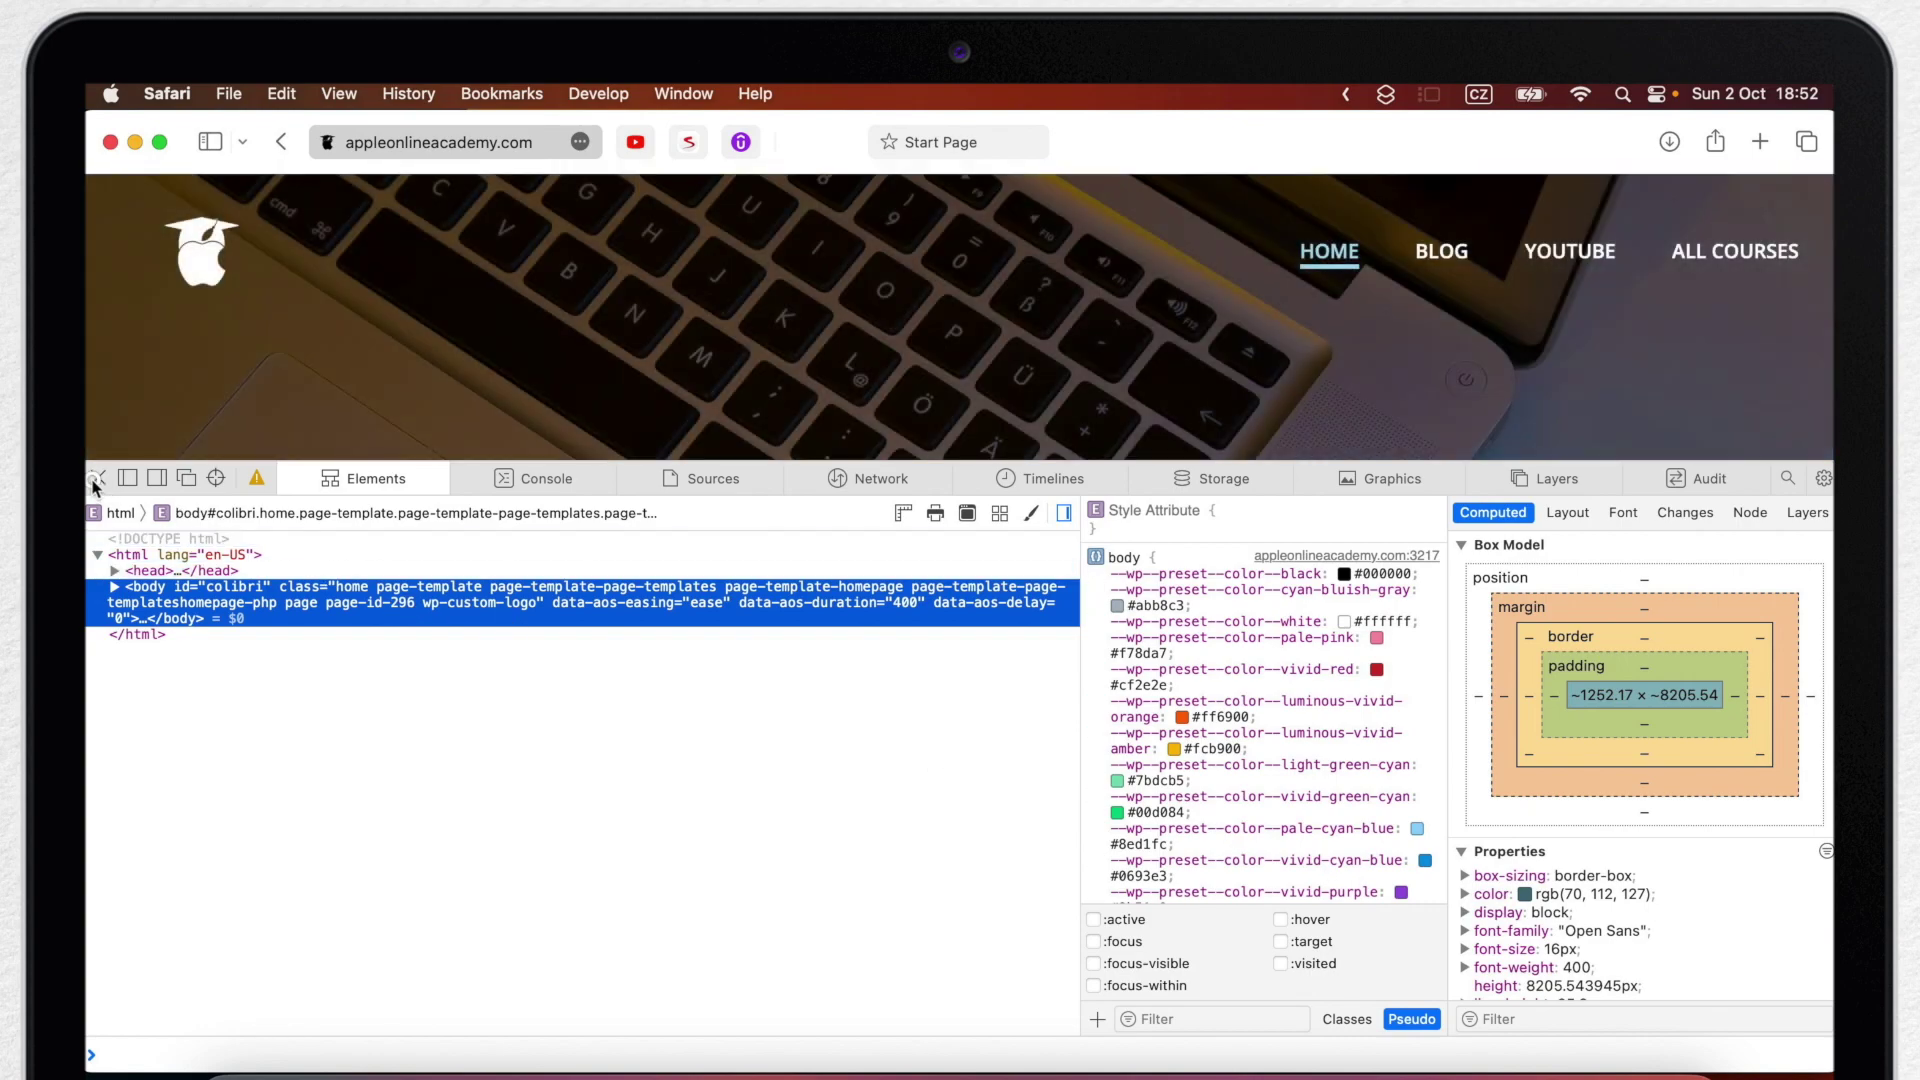
click(98, 478)
key(ctrl+Right)
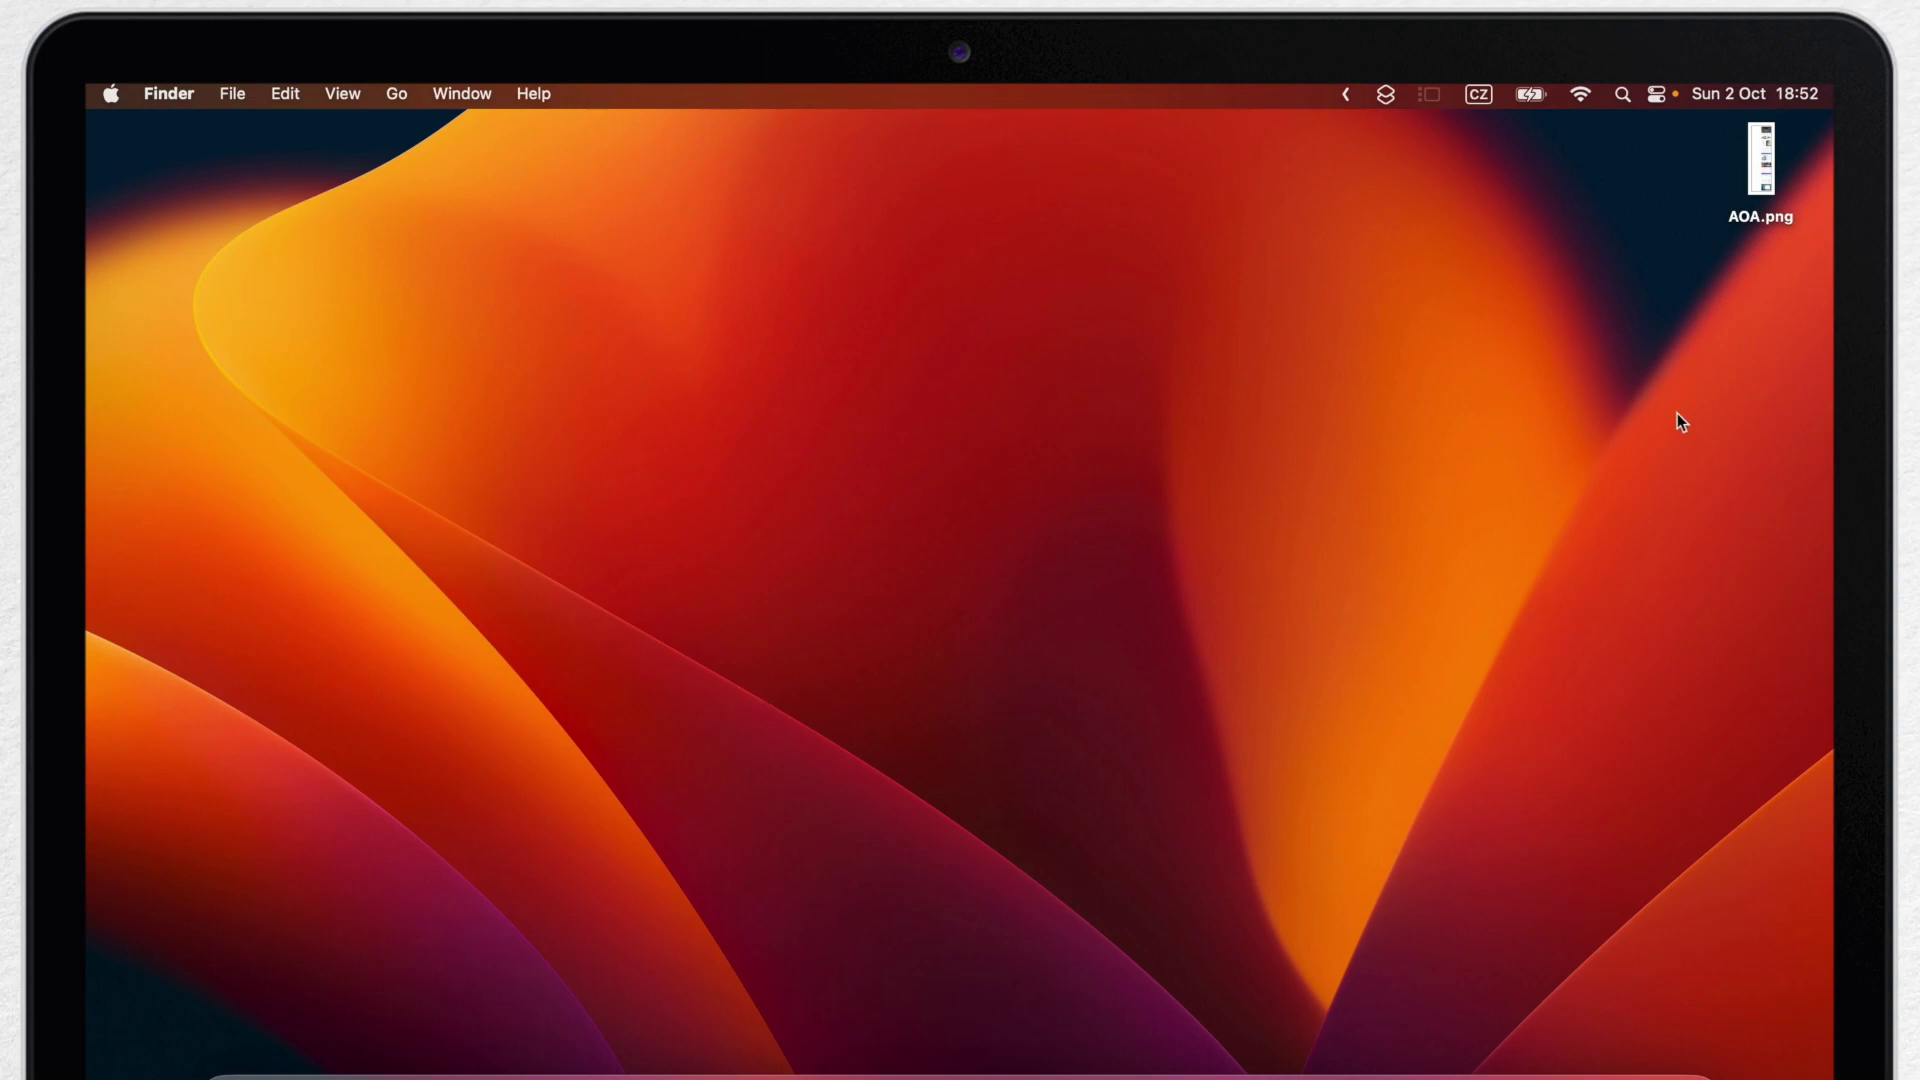
click(1766, 150)
double_click(1766, 150)
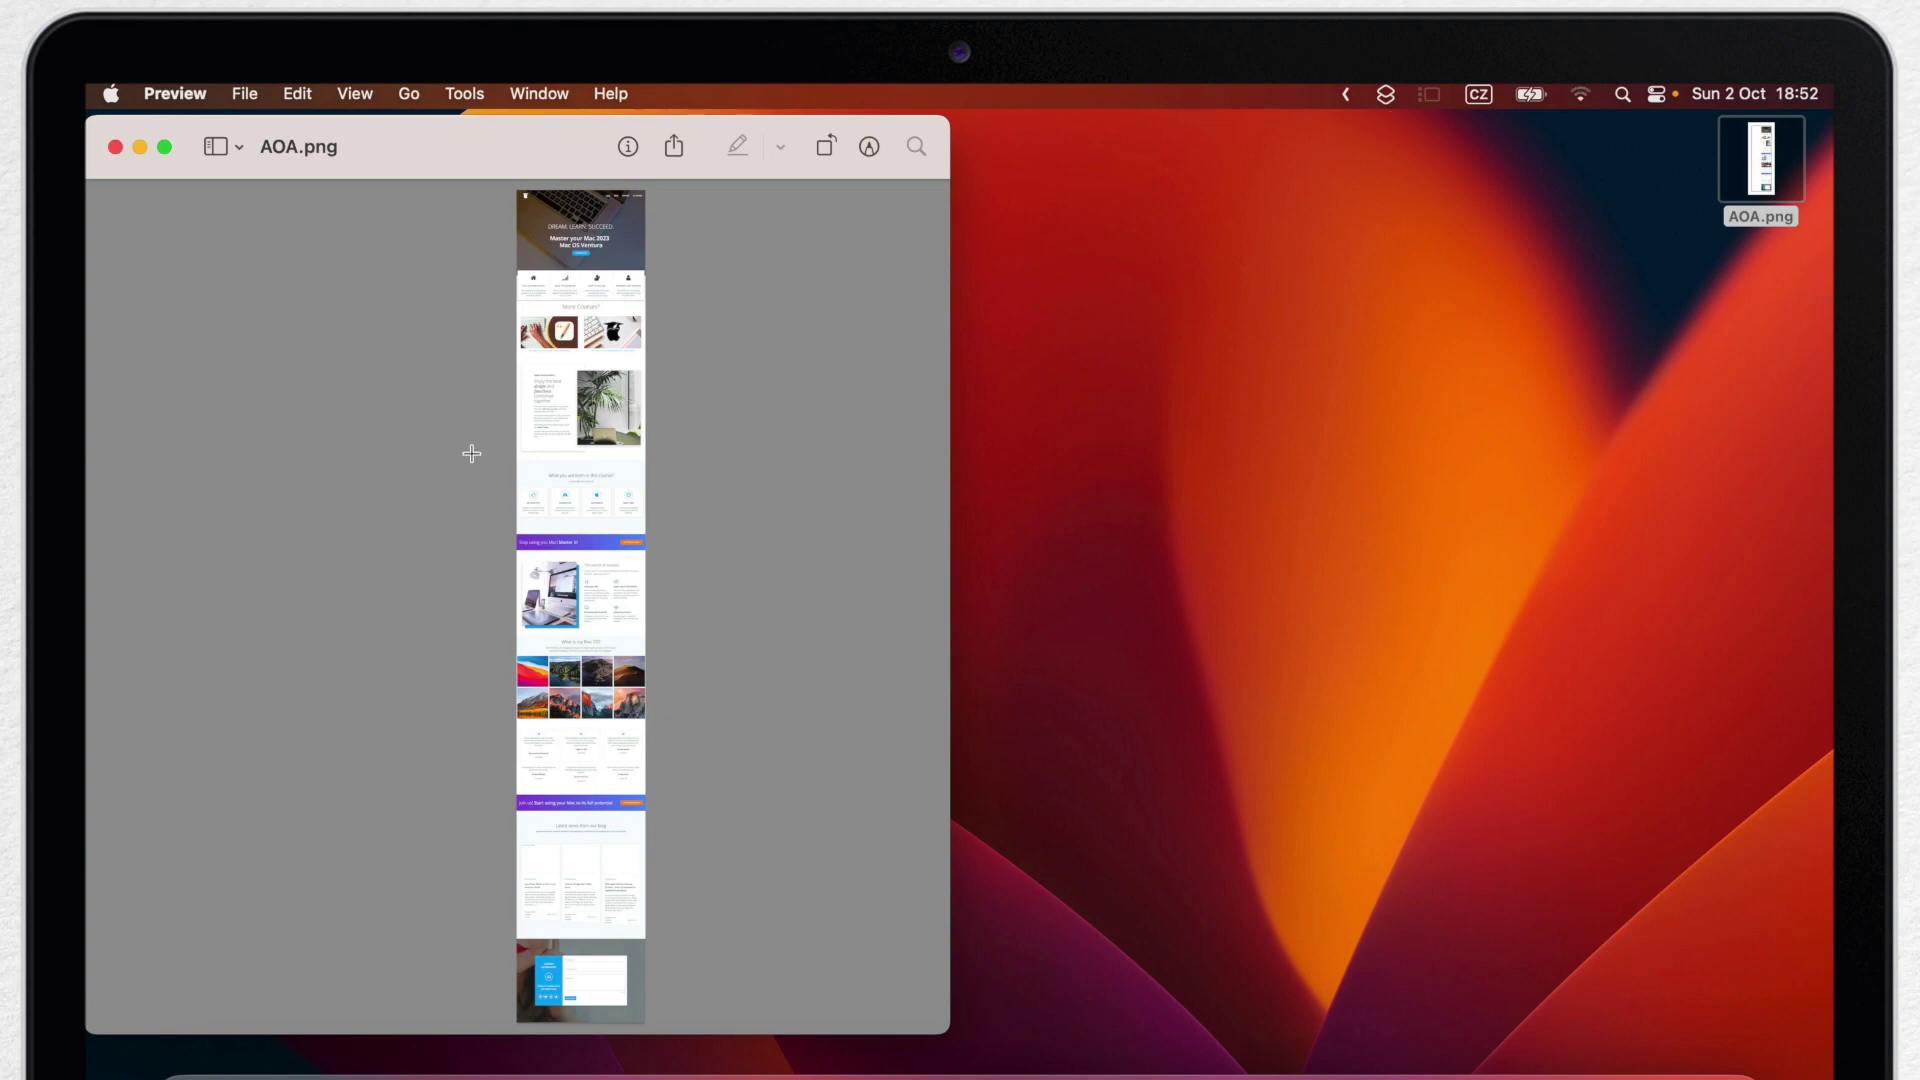
drag(485, 273, 716, 668)
click(806, 506)
click(116, 150)
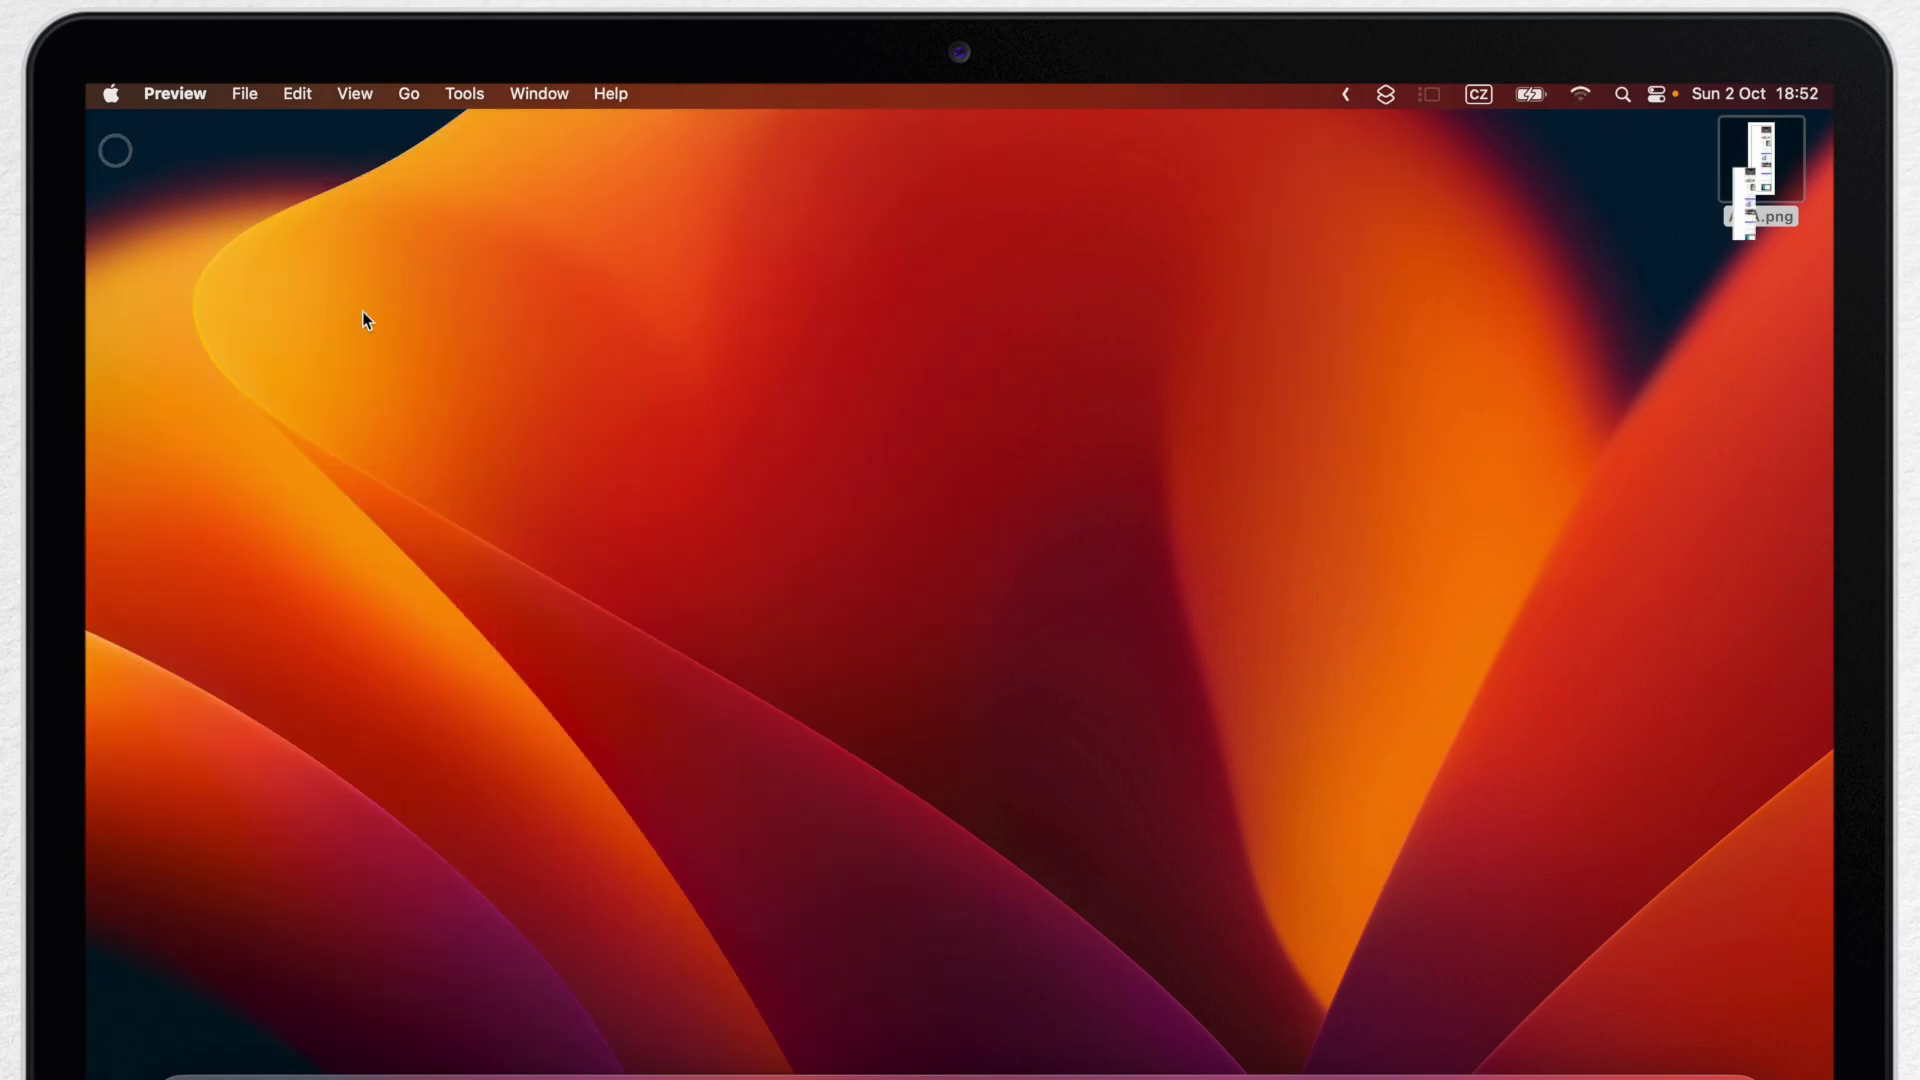
key(ctrl+Left)
scroll(1144, 746, down, 20)
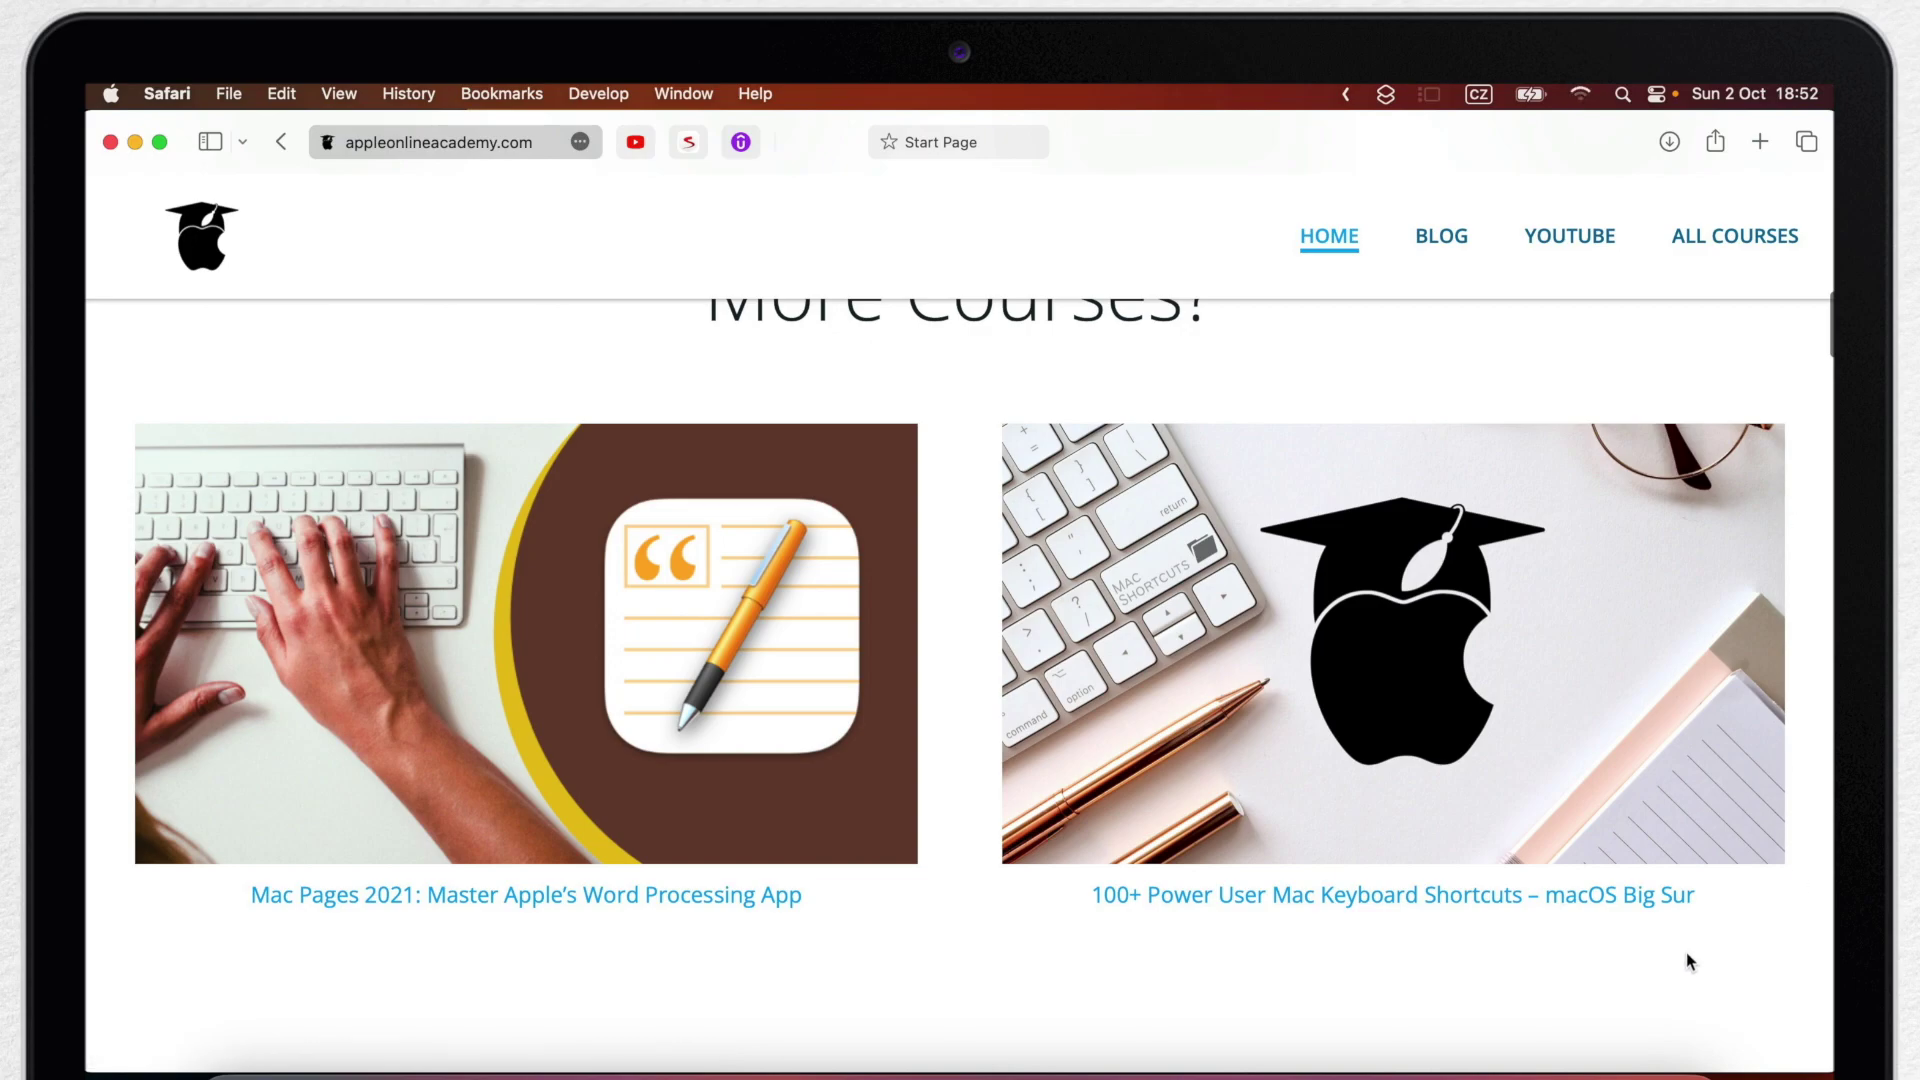
scroll(1640, 1015, down, 8)
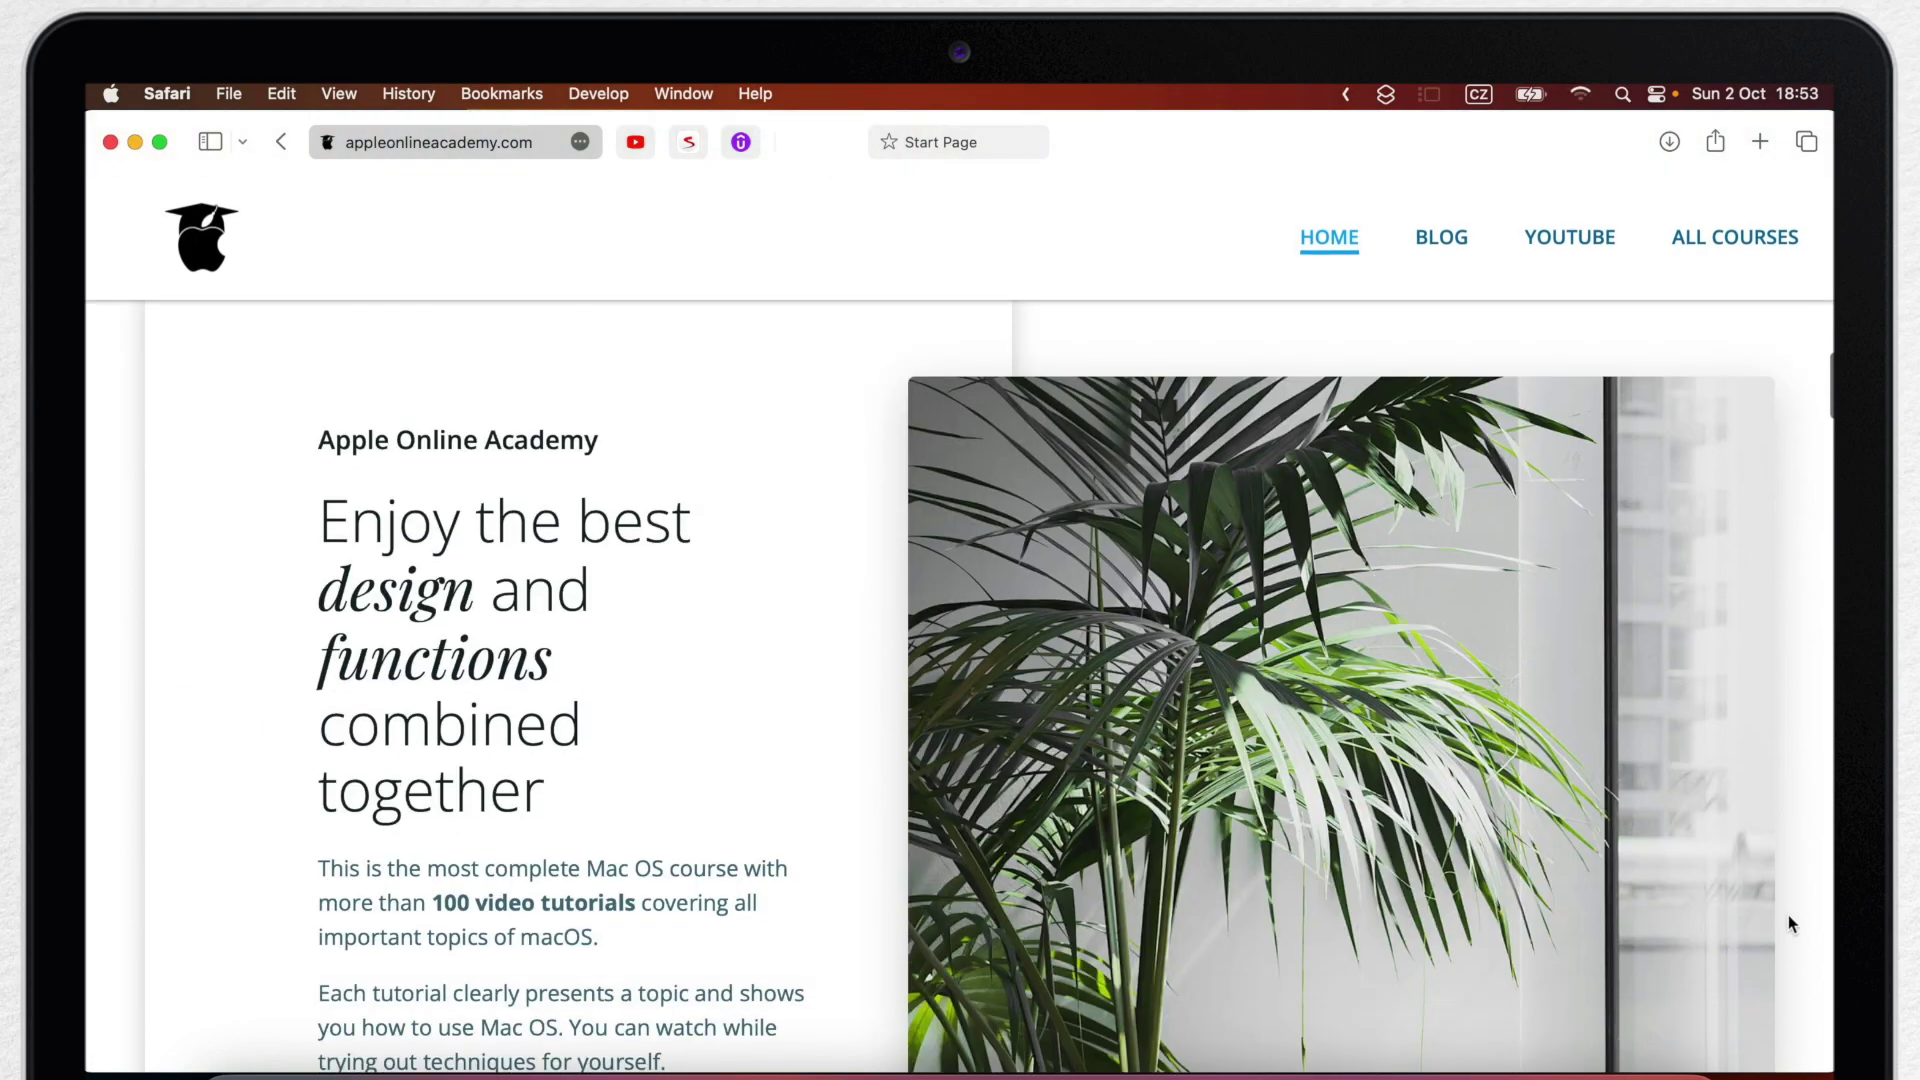
scroll(1787, 914, up, 10)
key(ctrl+Right)
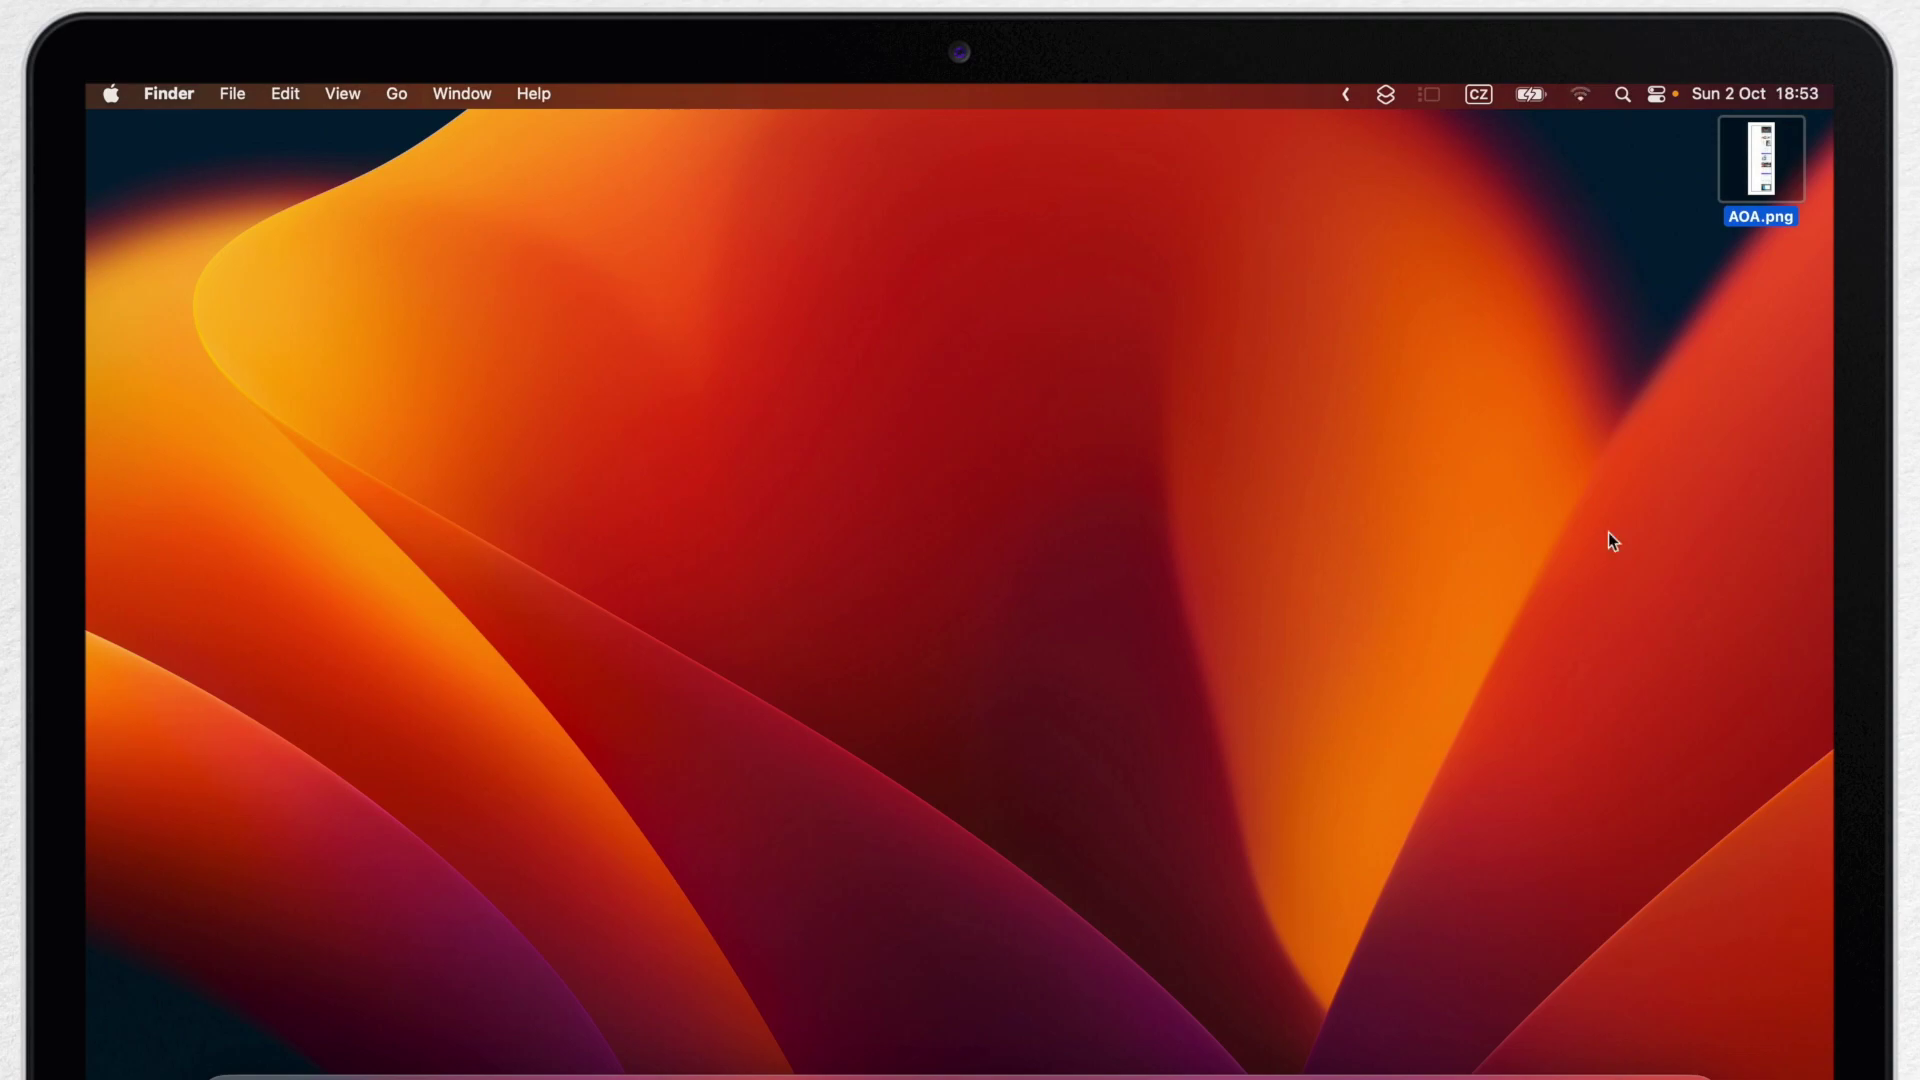
Open AOA.png in Preview and Instant Alpha-select the grey background beside the webpage
double_click(1756, 158)
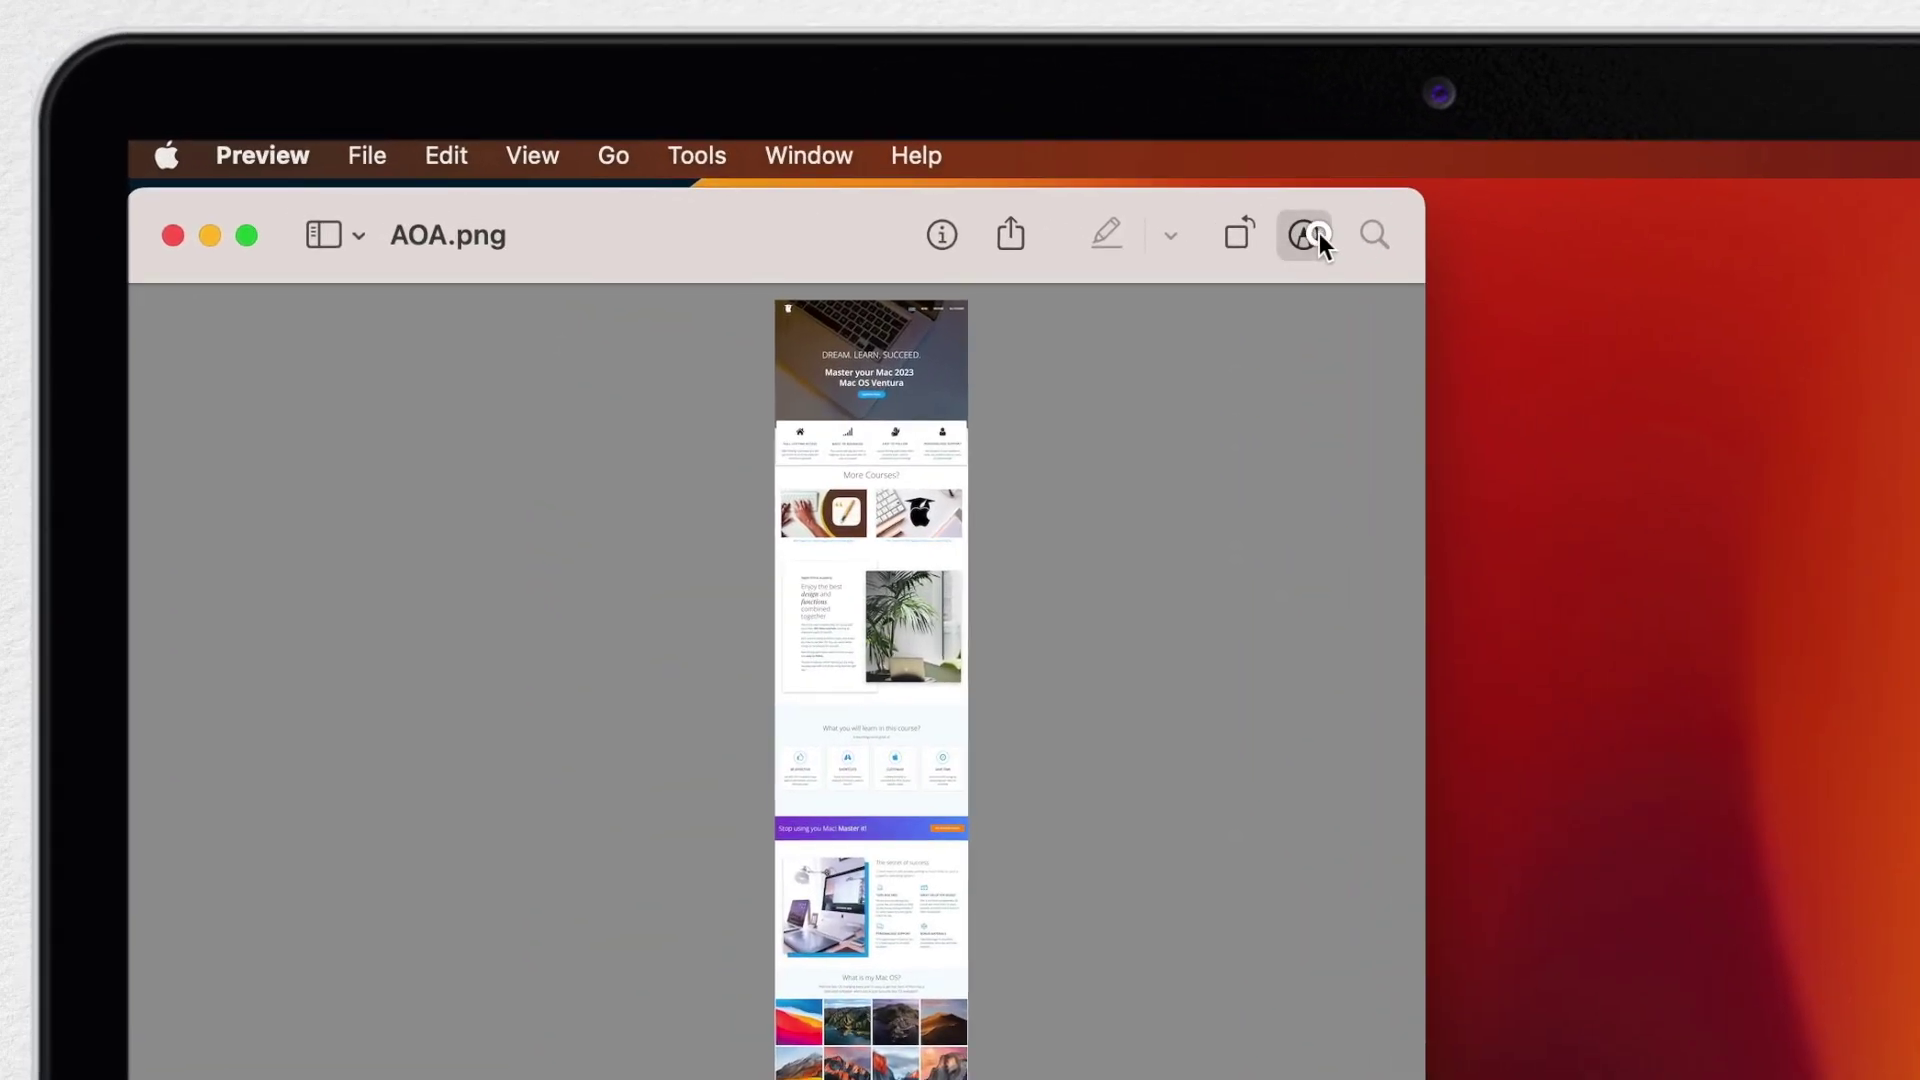
click(874, 146)
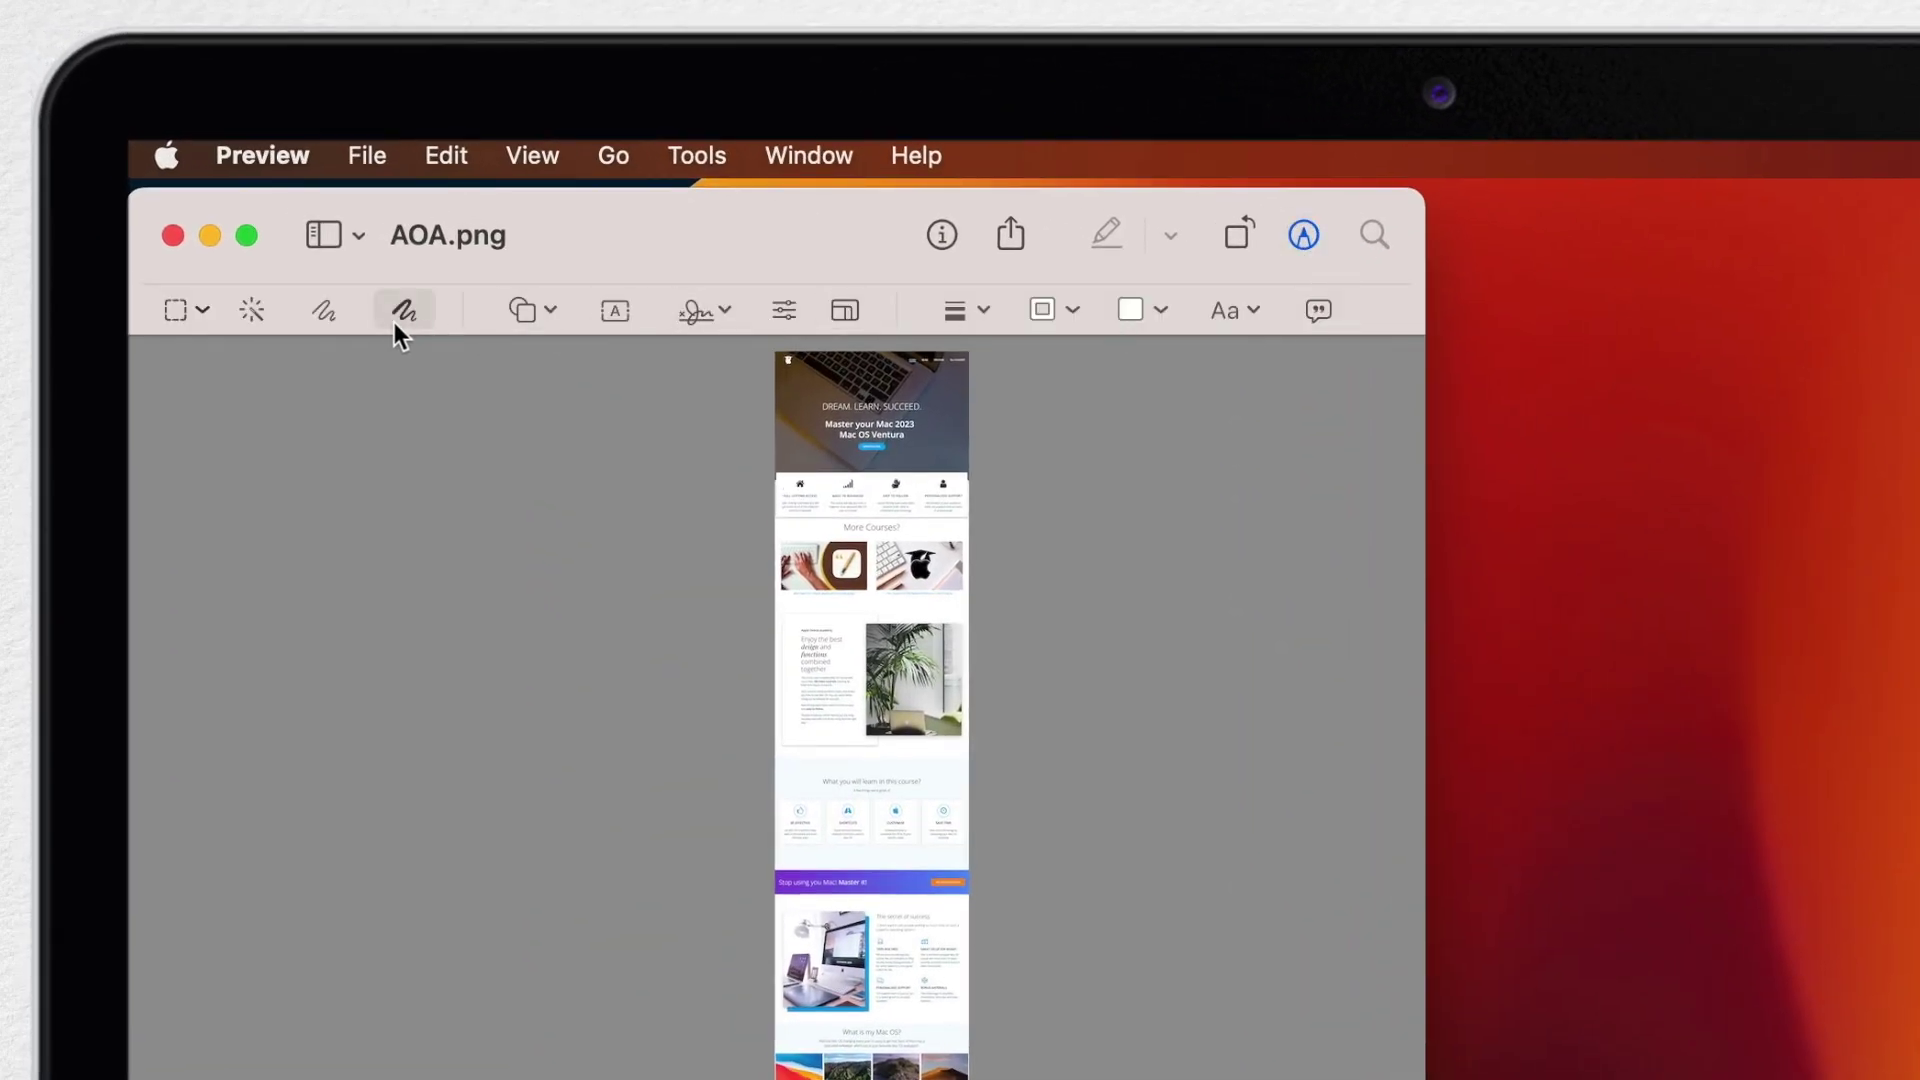
click(250, 312)
drag(734, 500, 734, 512)
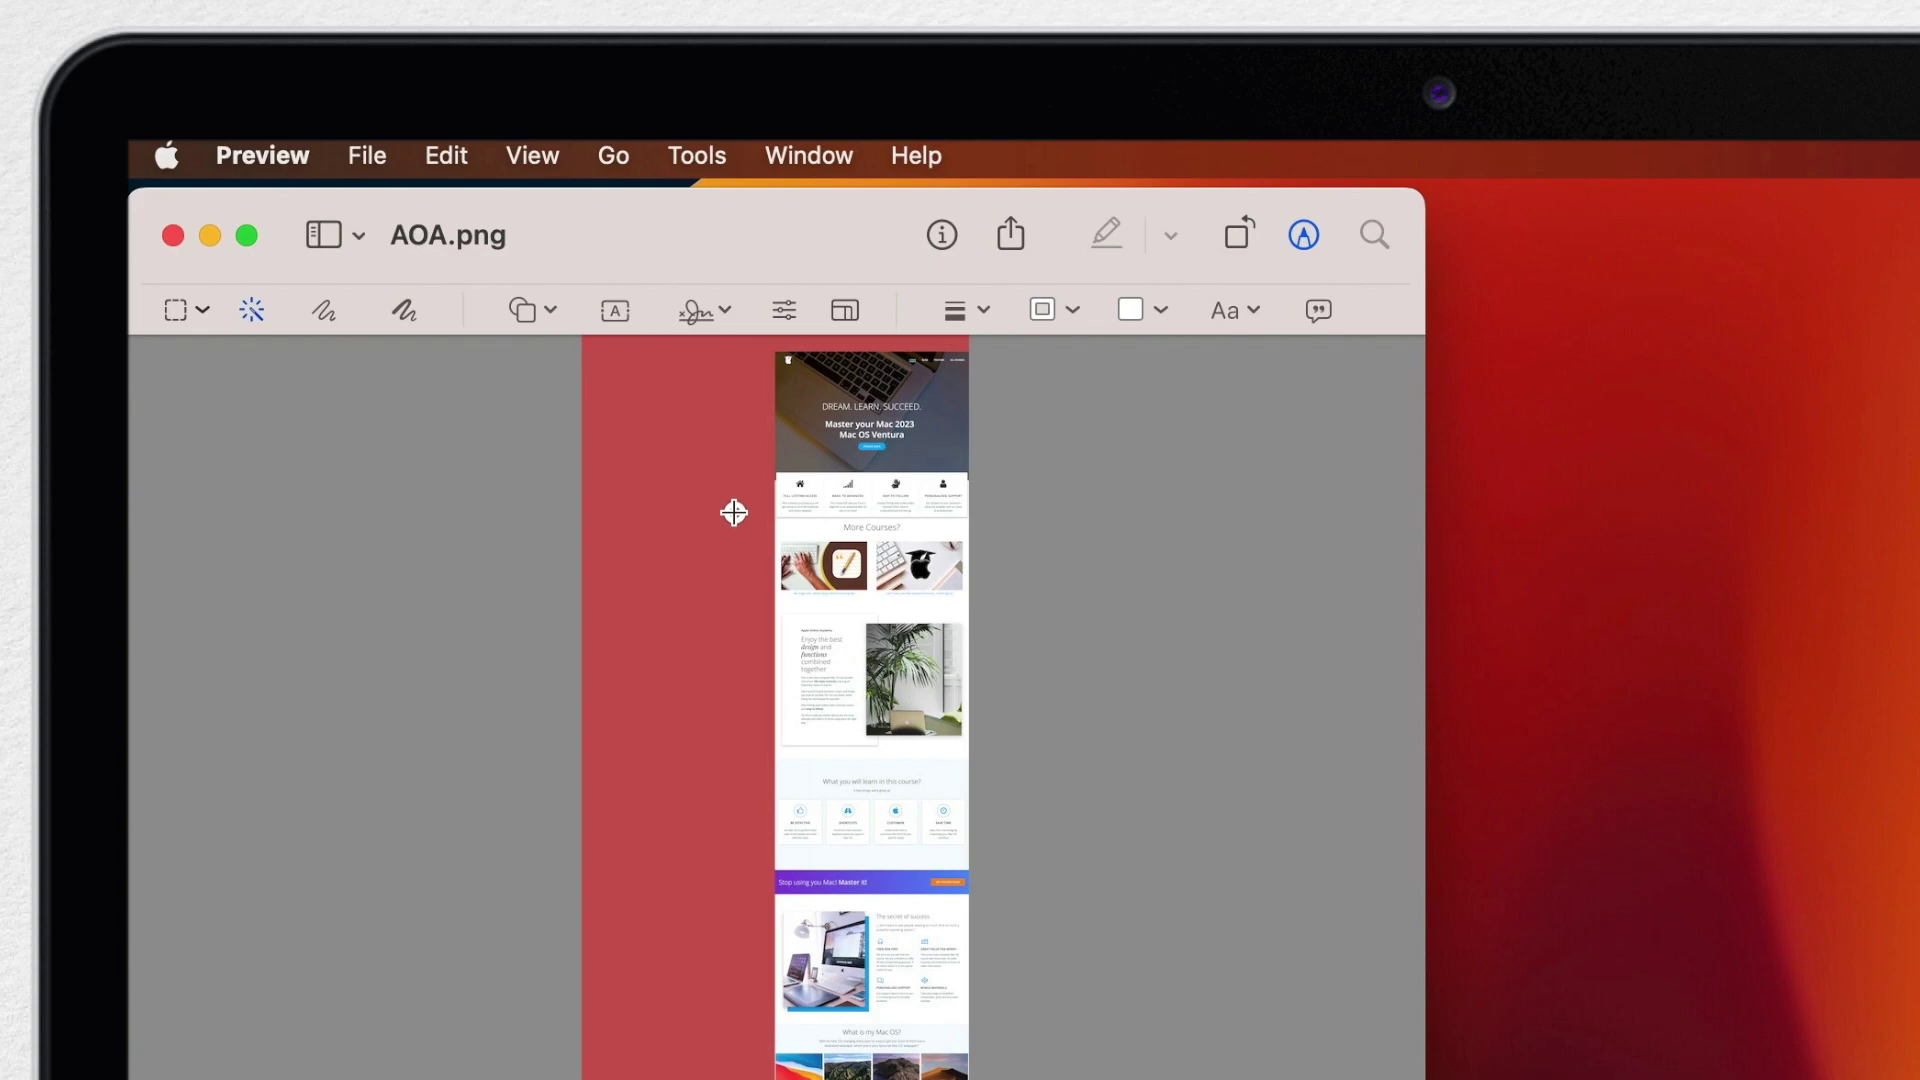
click(734, 512)
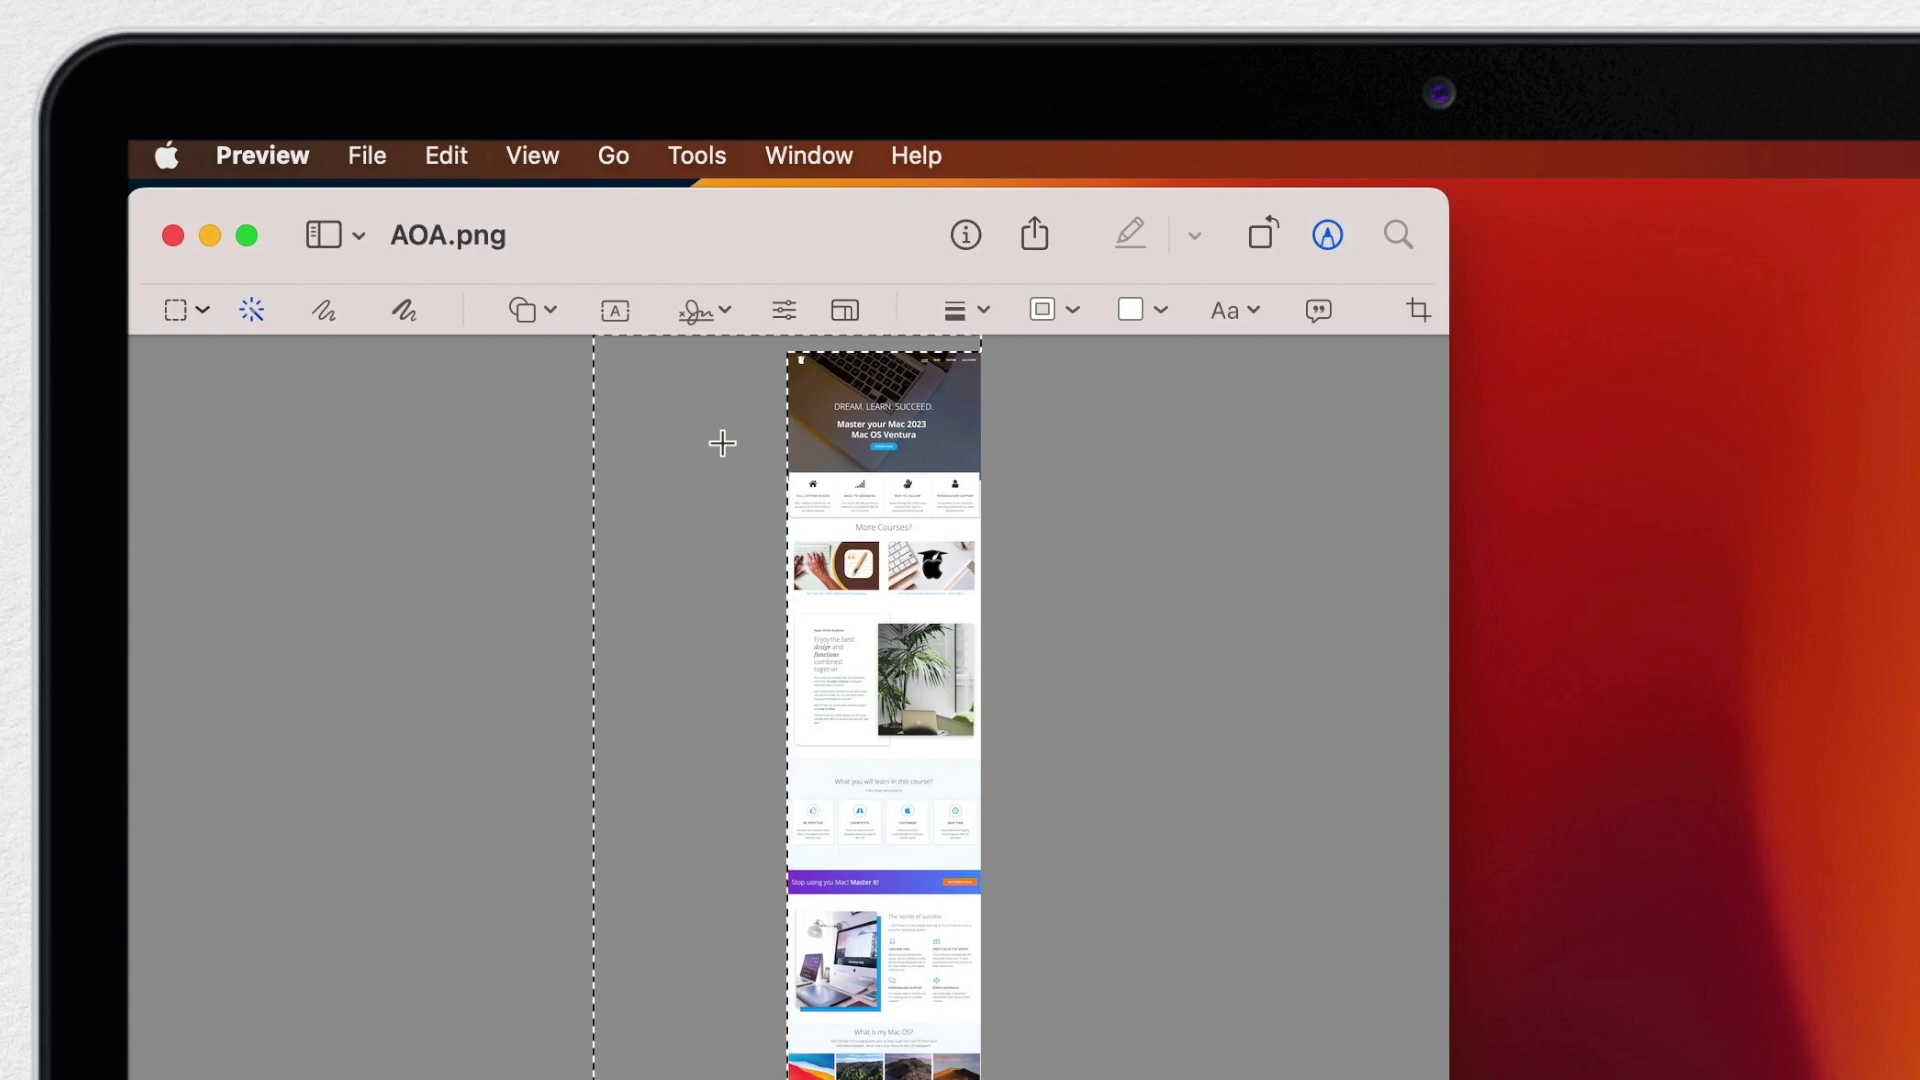
Invert the selection and crop AOA.png to just the webpage strip
key(alt+super+i)
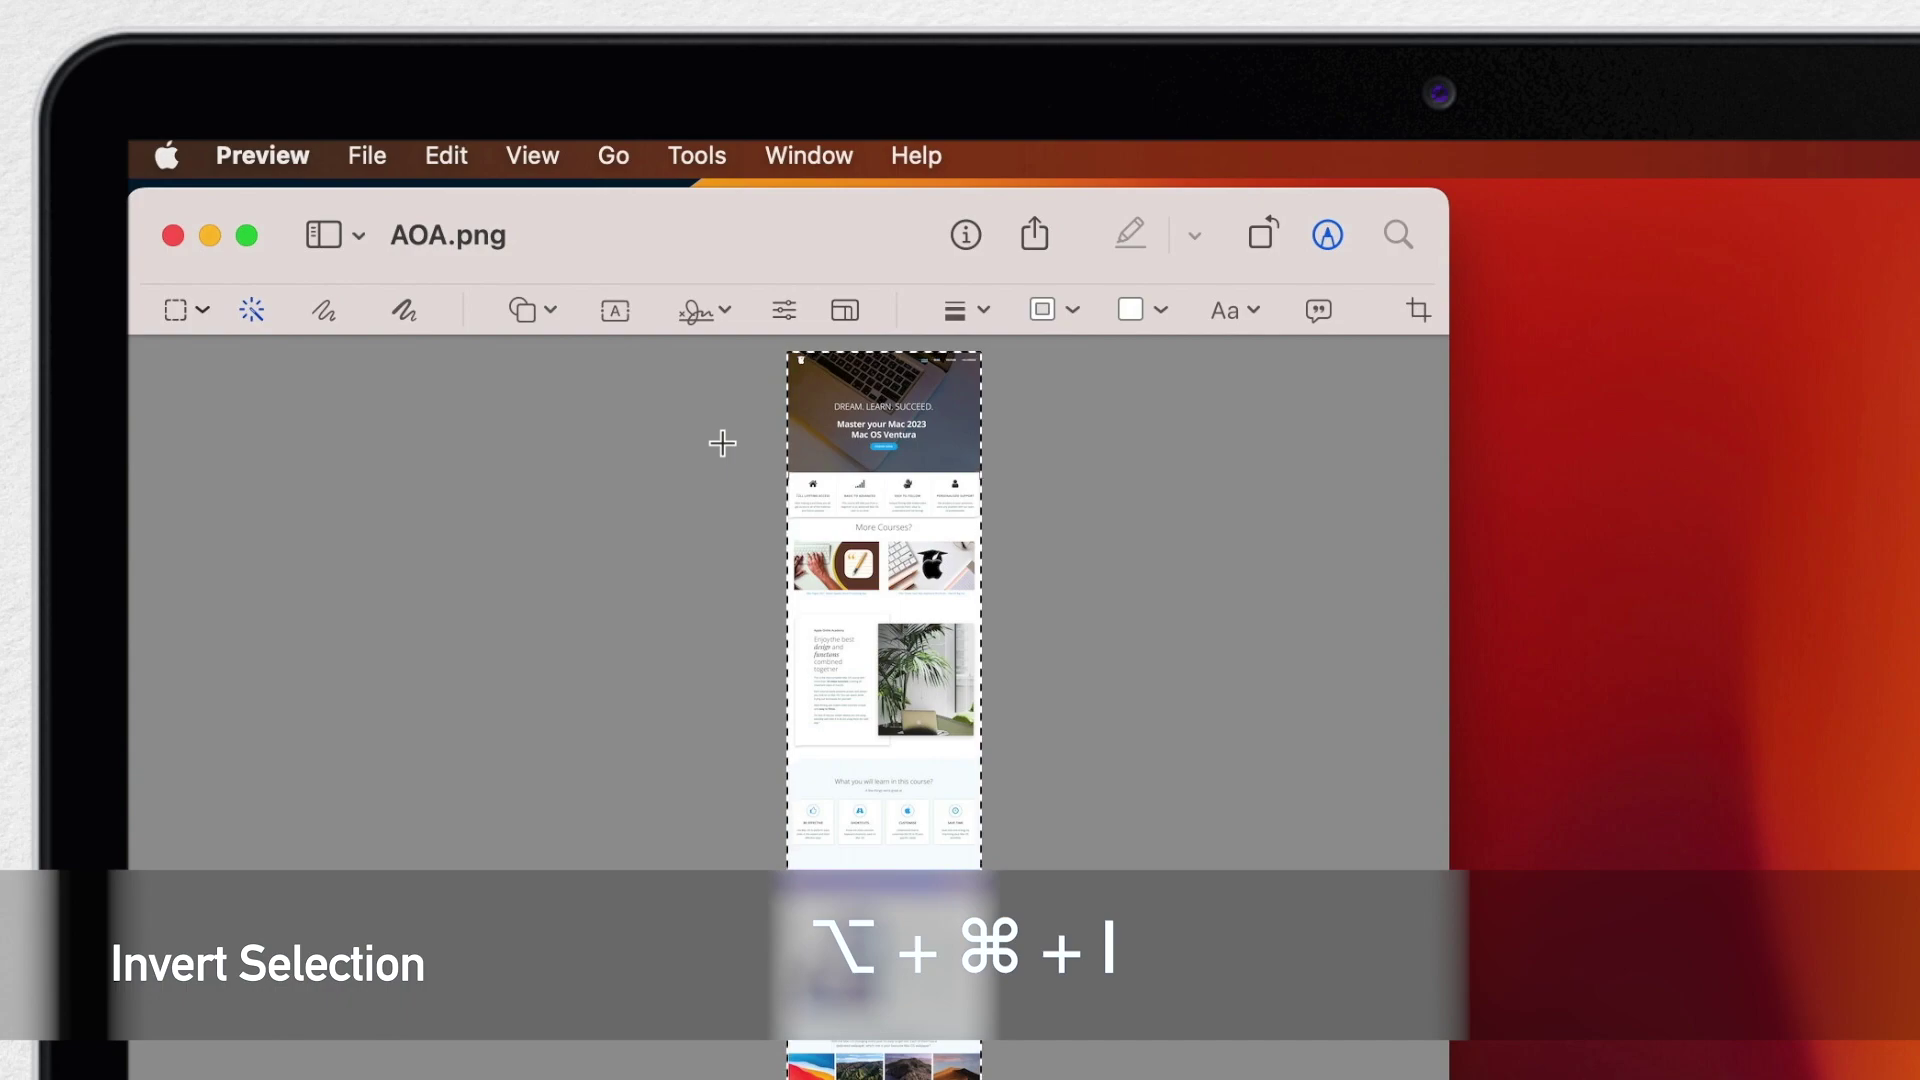
key(super+k)
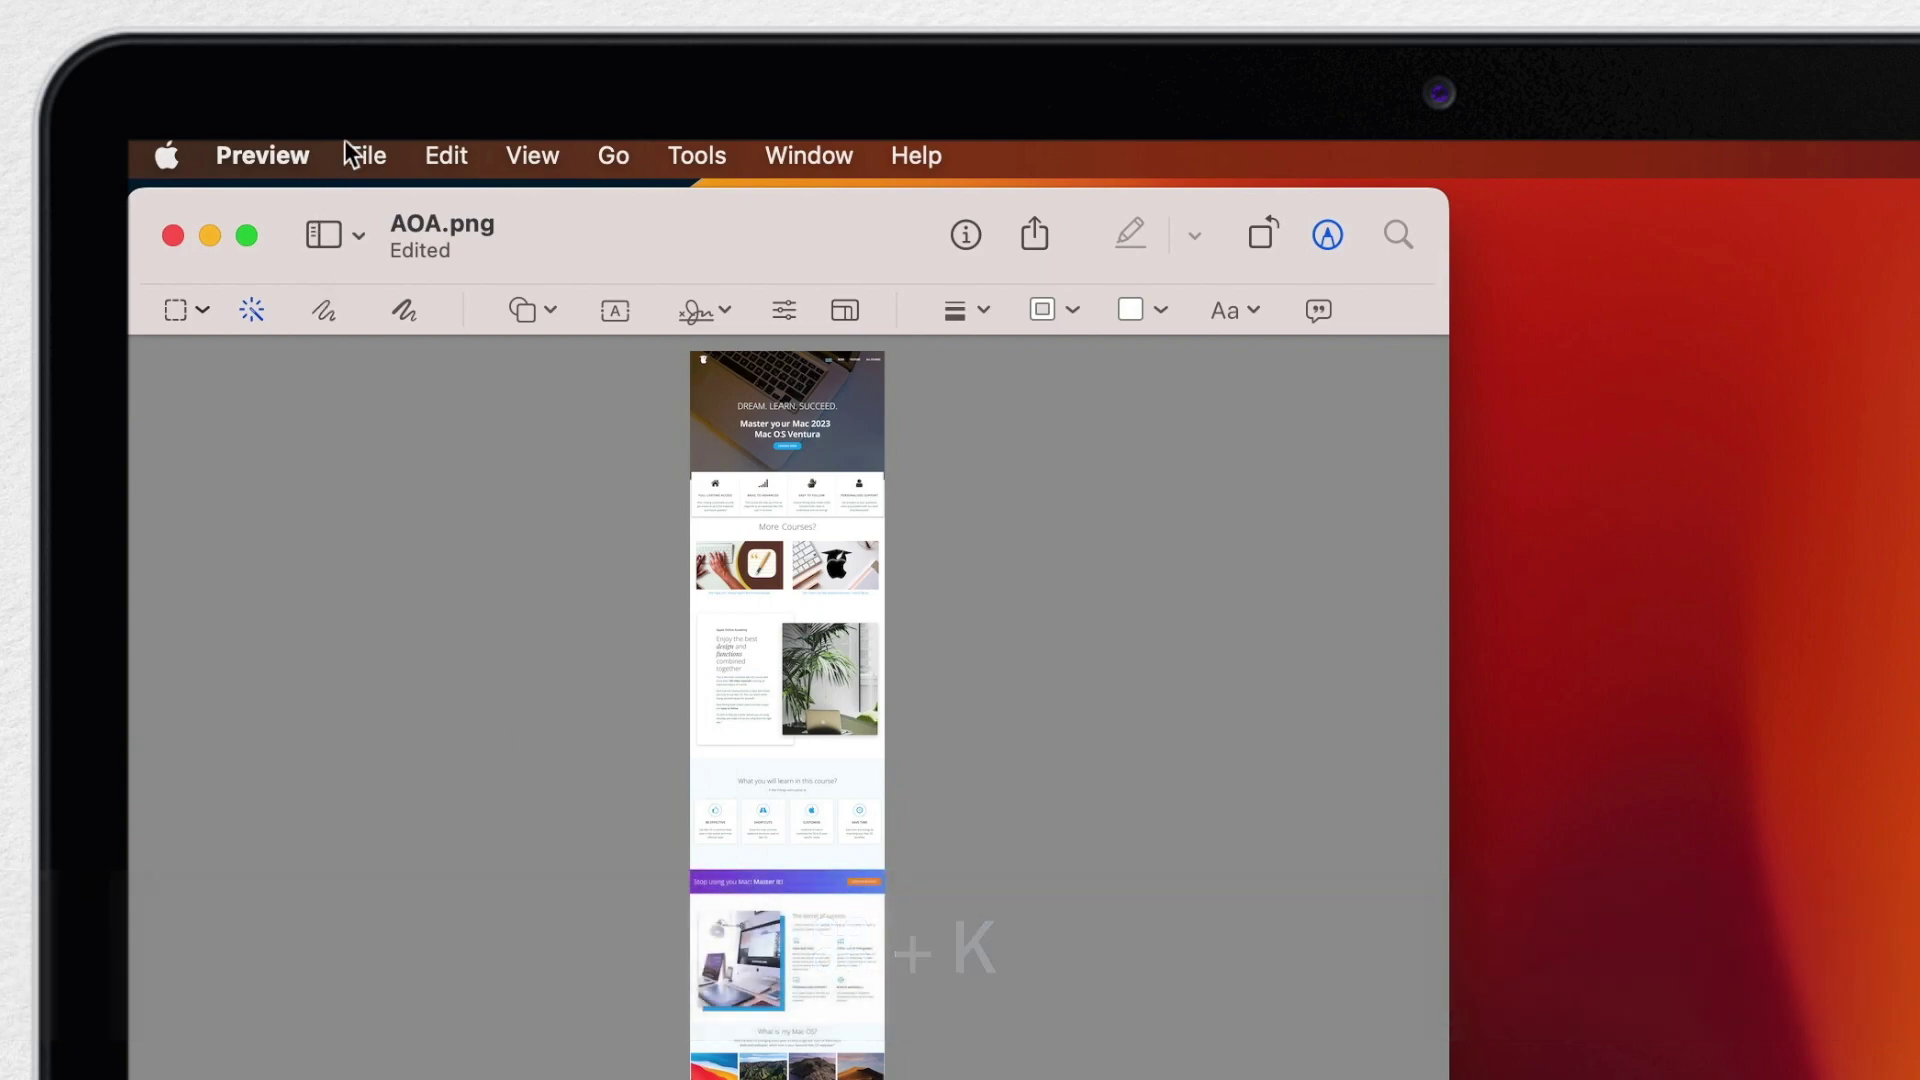
click(432, 155)
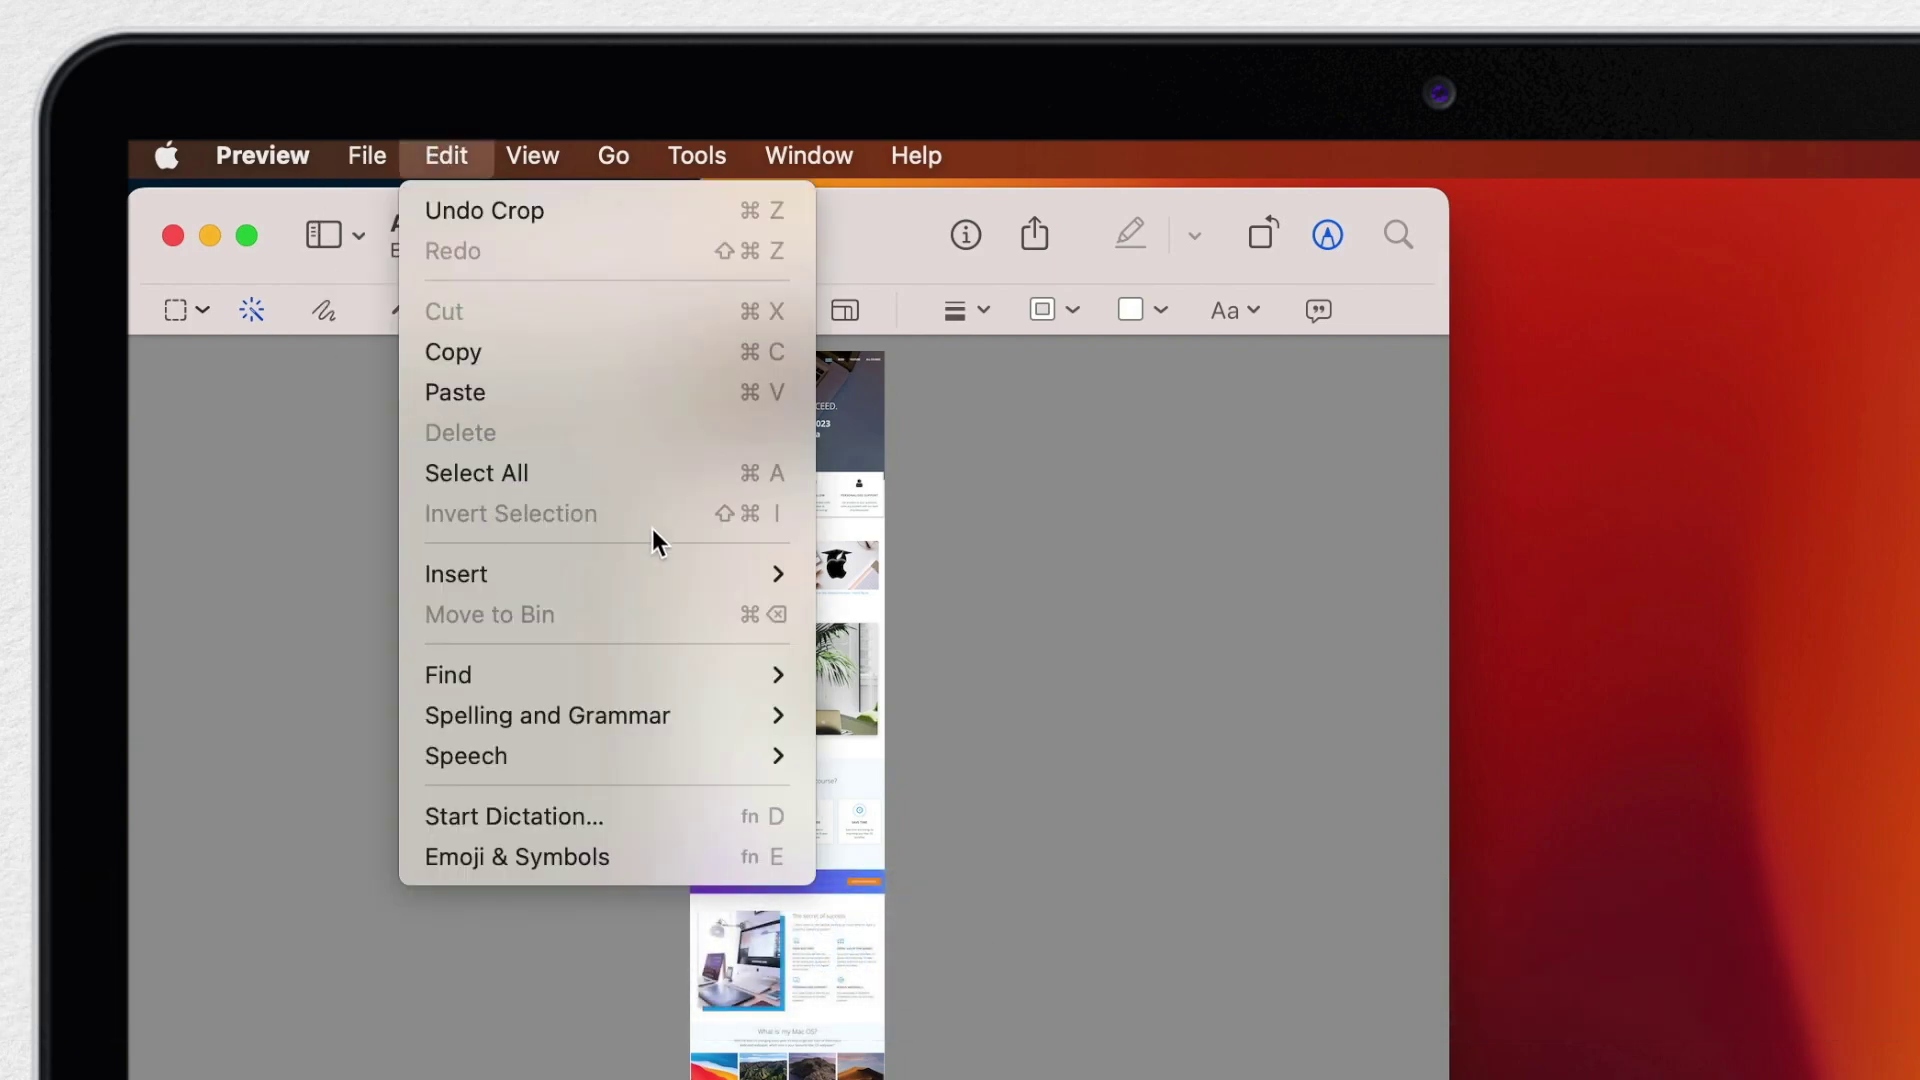
mouse_move(699, 150)
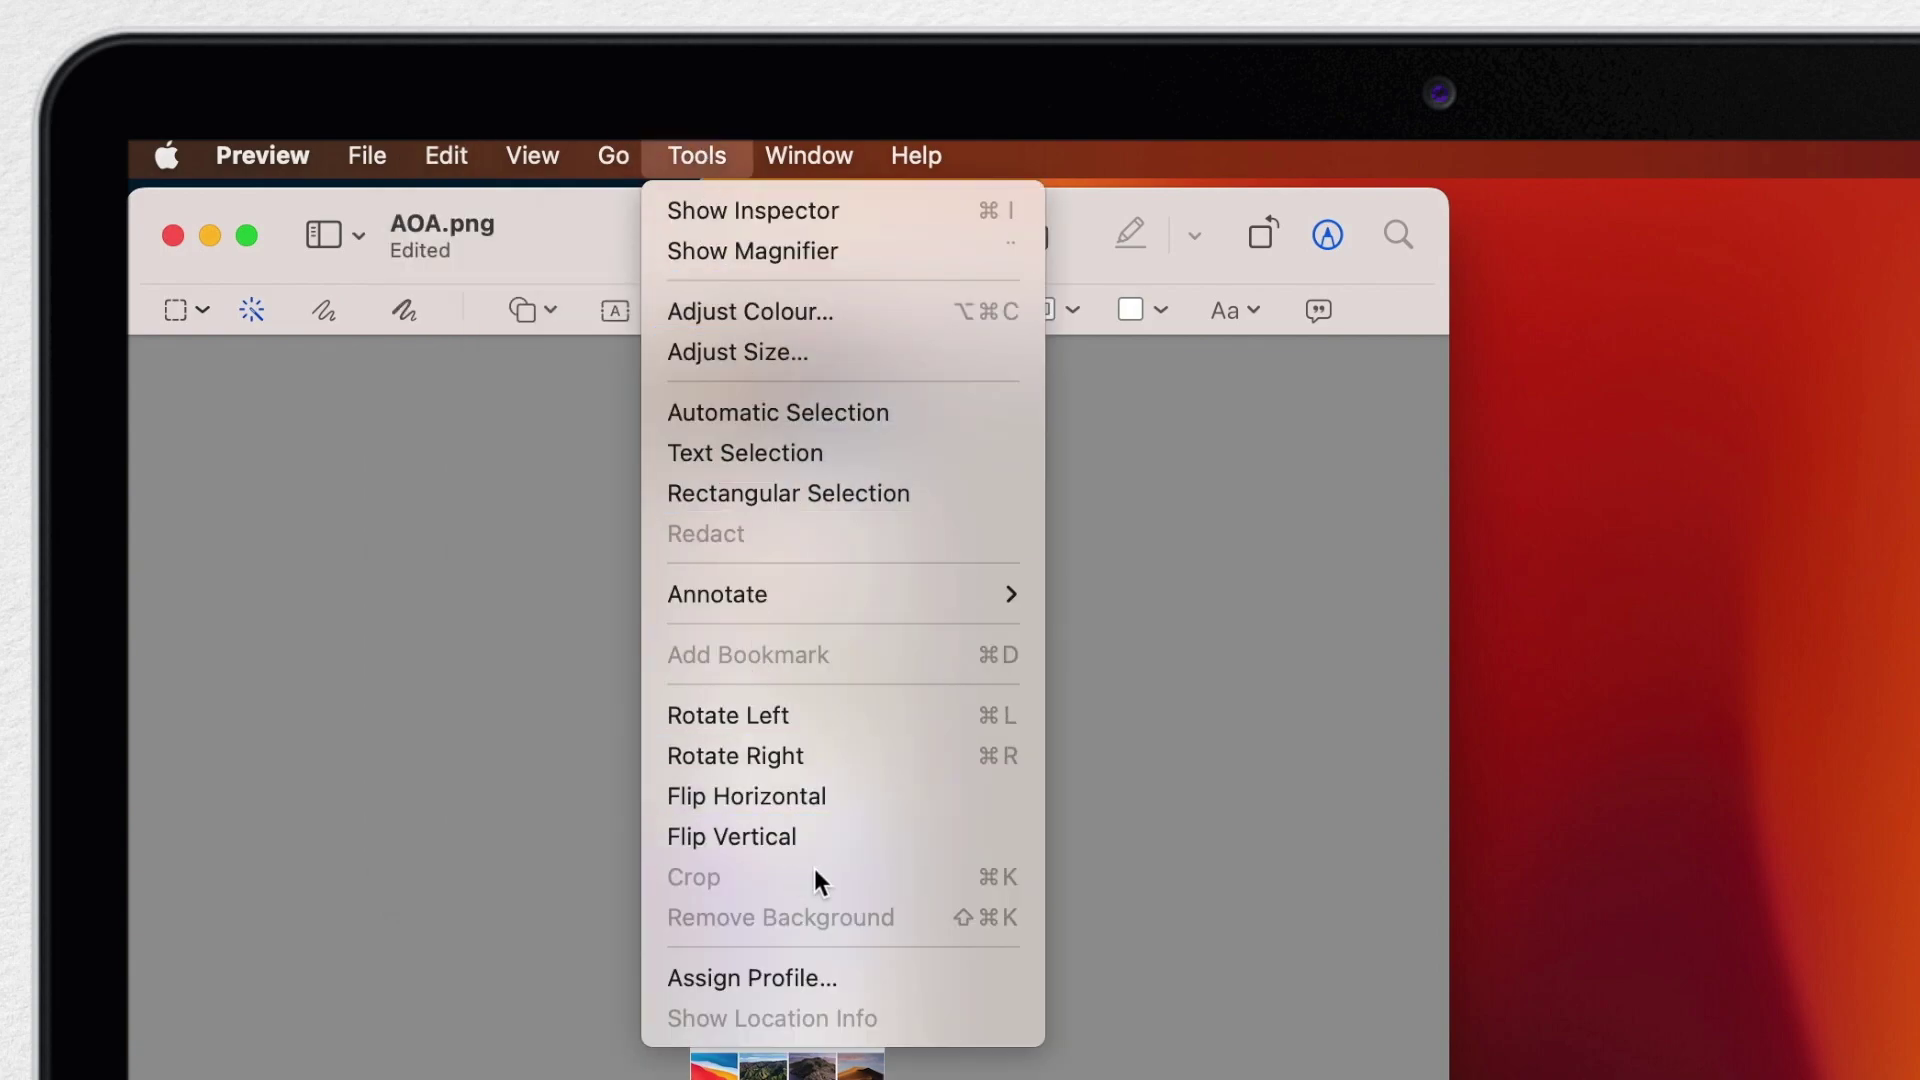
click(1186, 871)
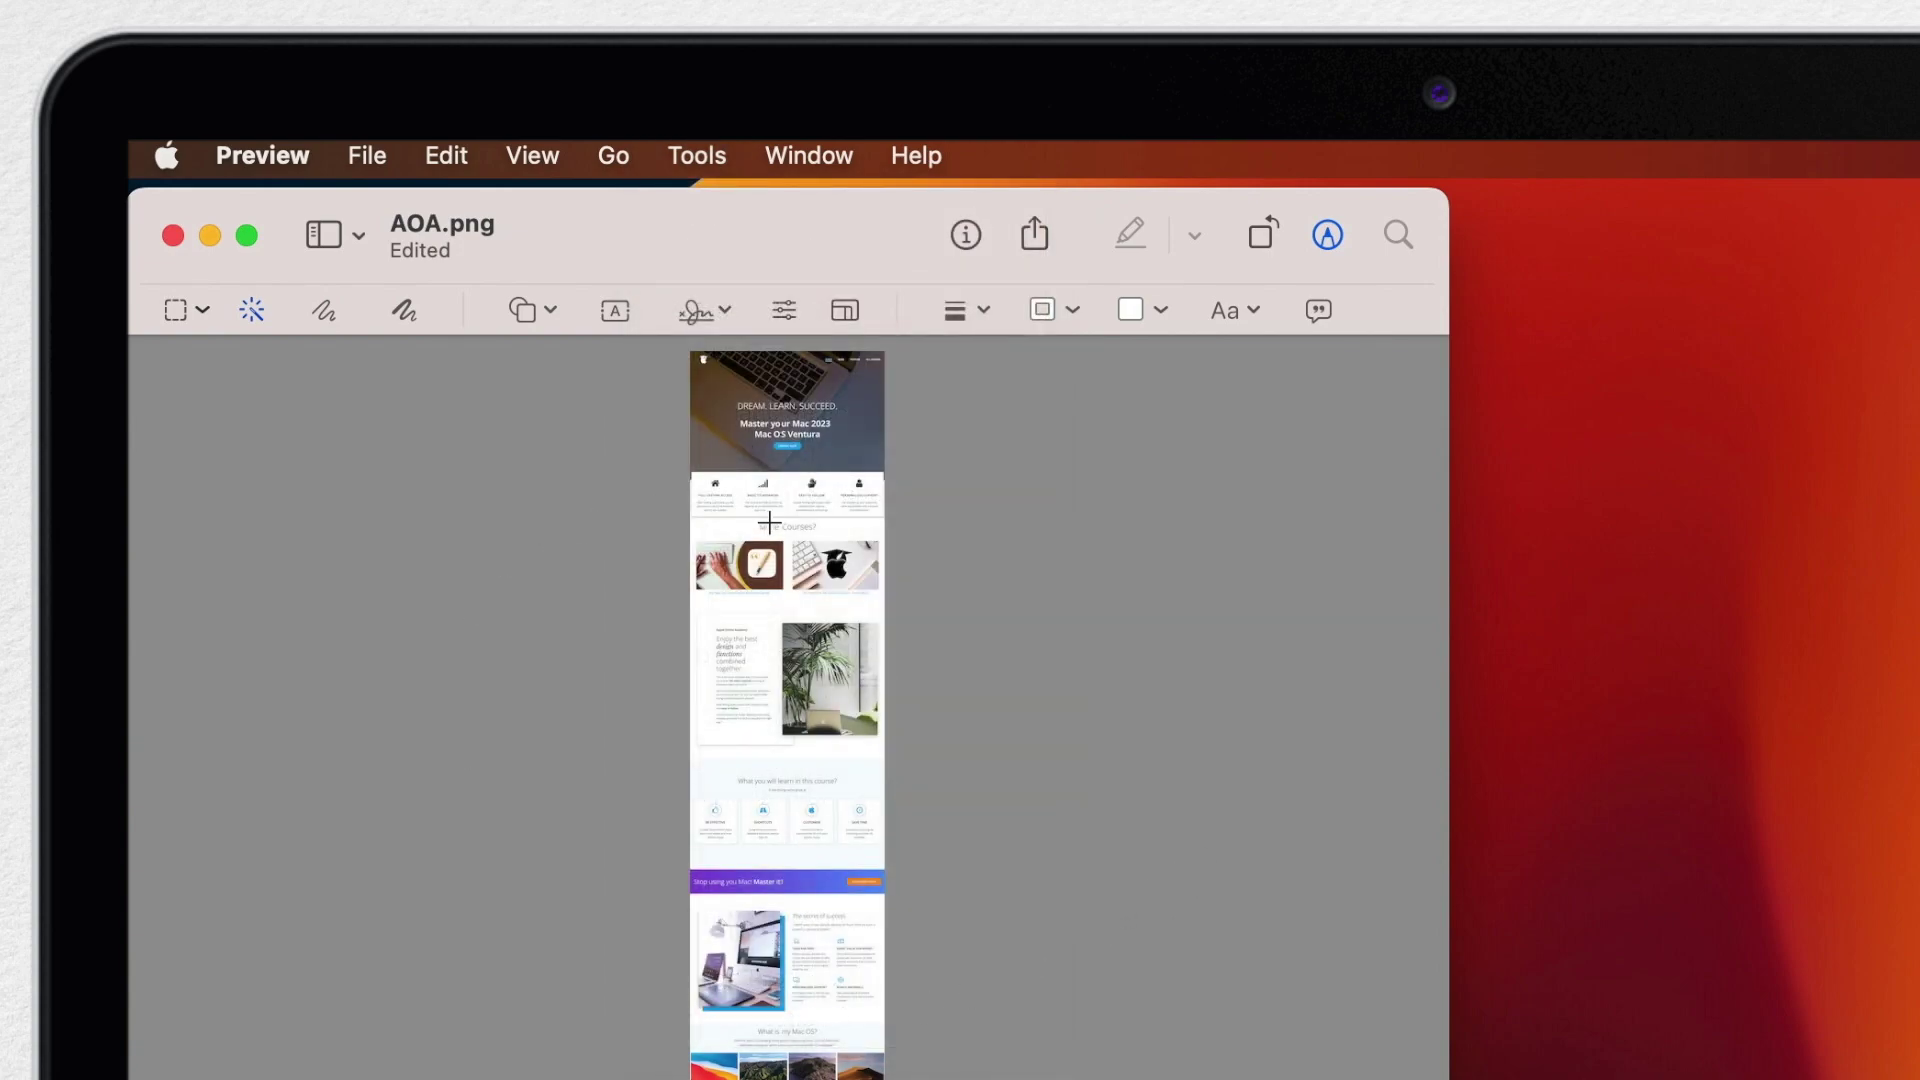
Scroll through the cropped AOA.png to check it, then close its window
scroll(768, 522, up, 8)
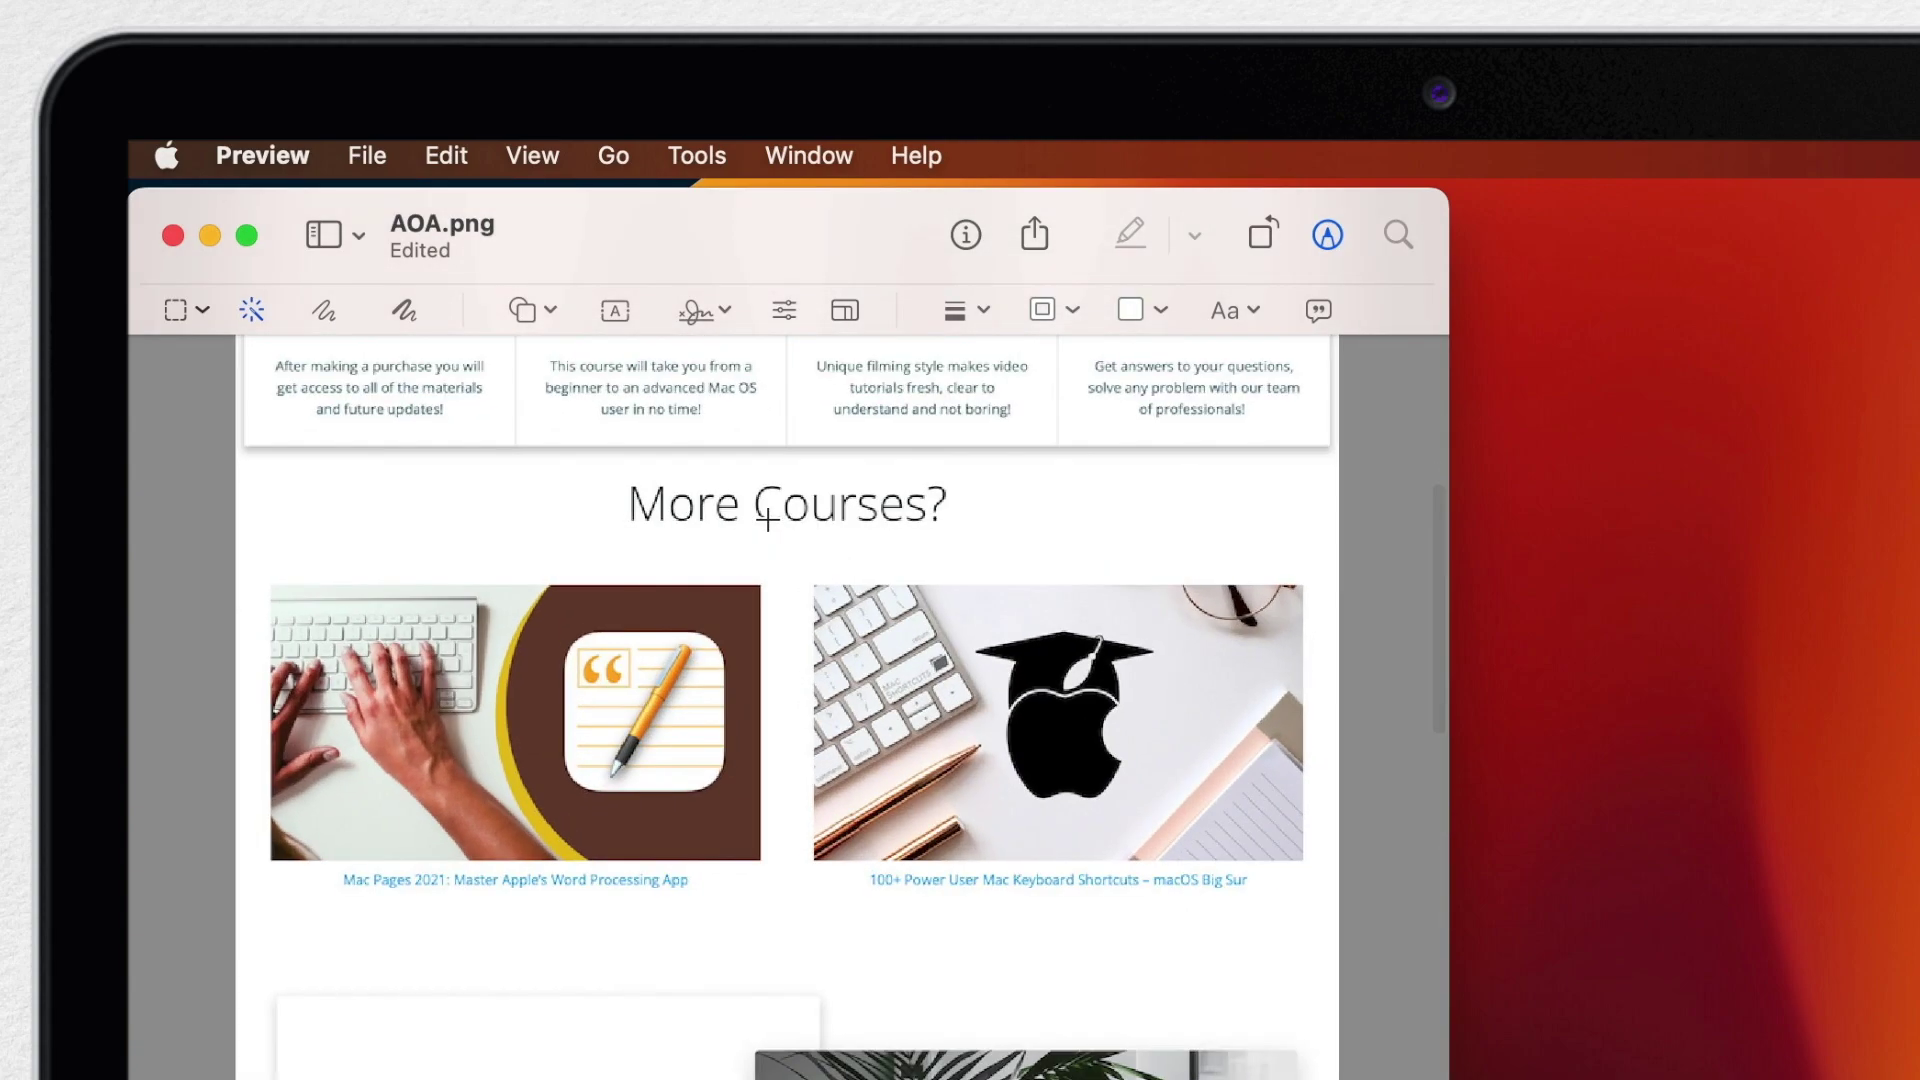
scroll(767, 519, down, 15)
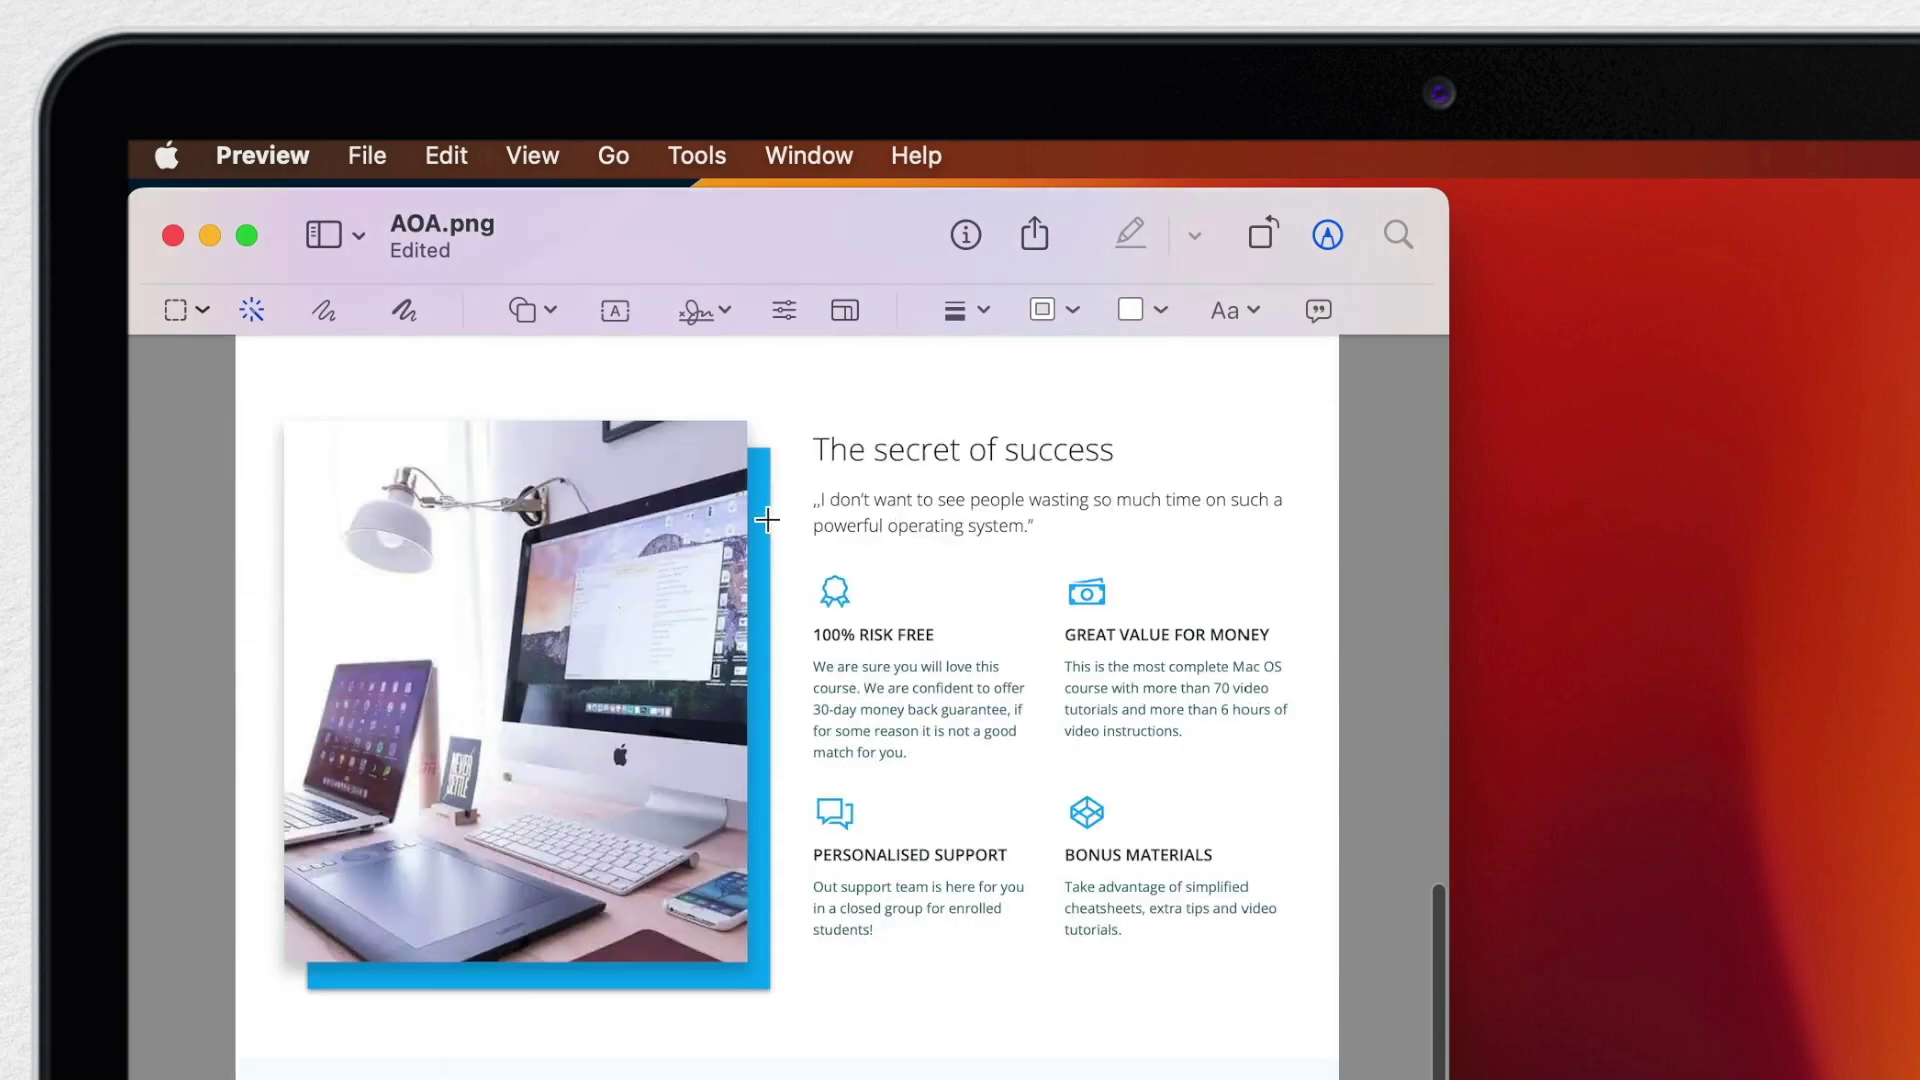
scroll(768, 519, down, 15)
scroll(768, 519, up, 20)
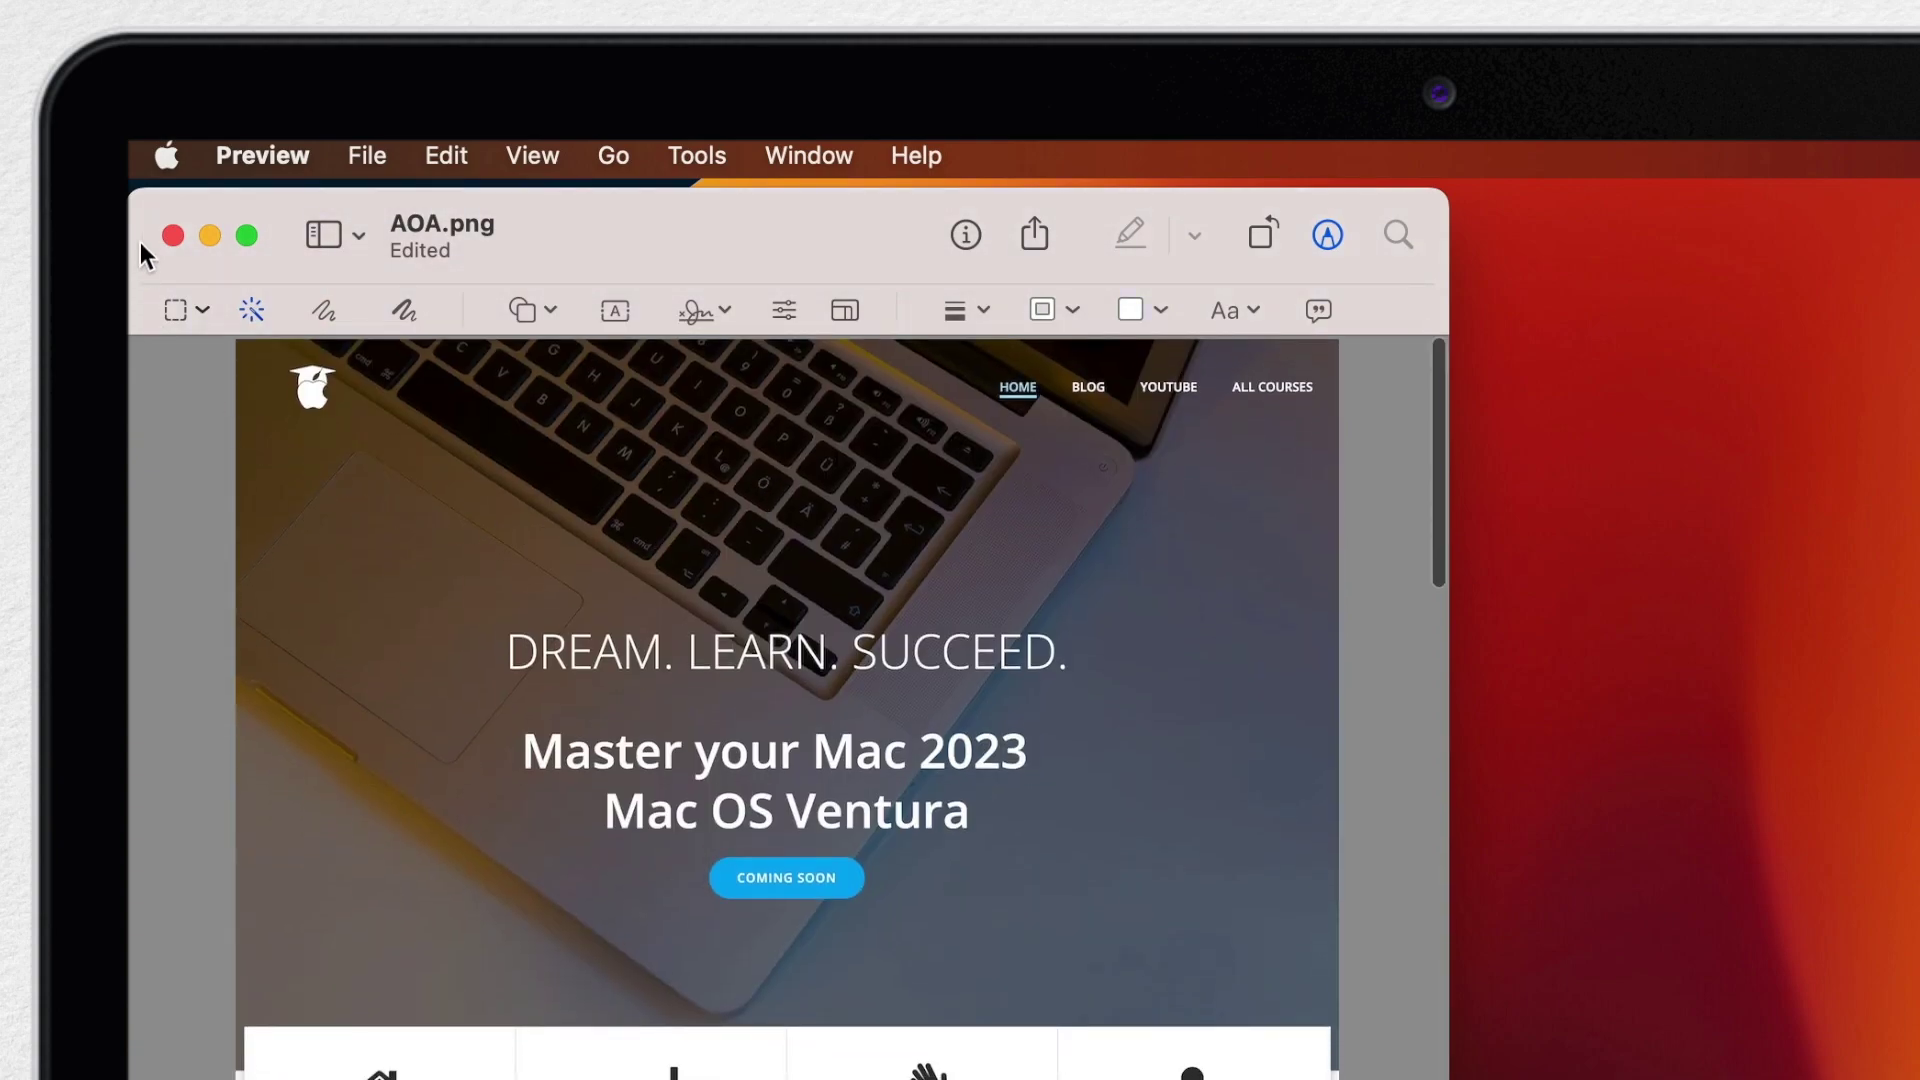
click(172, 236)
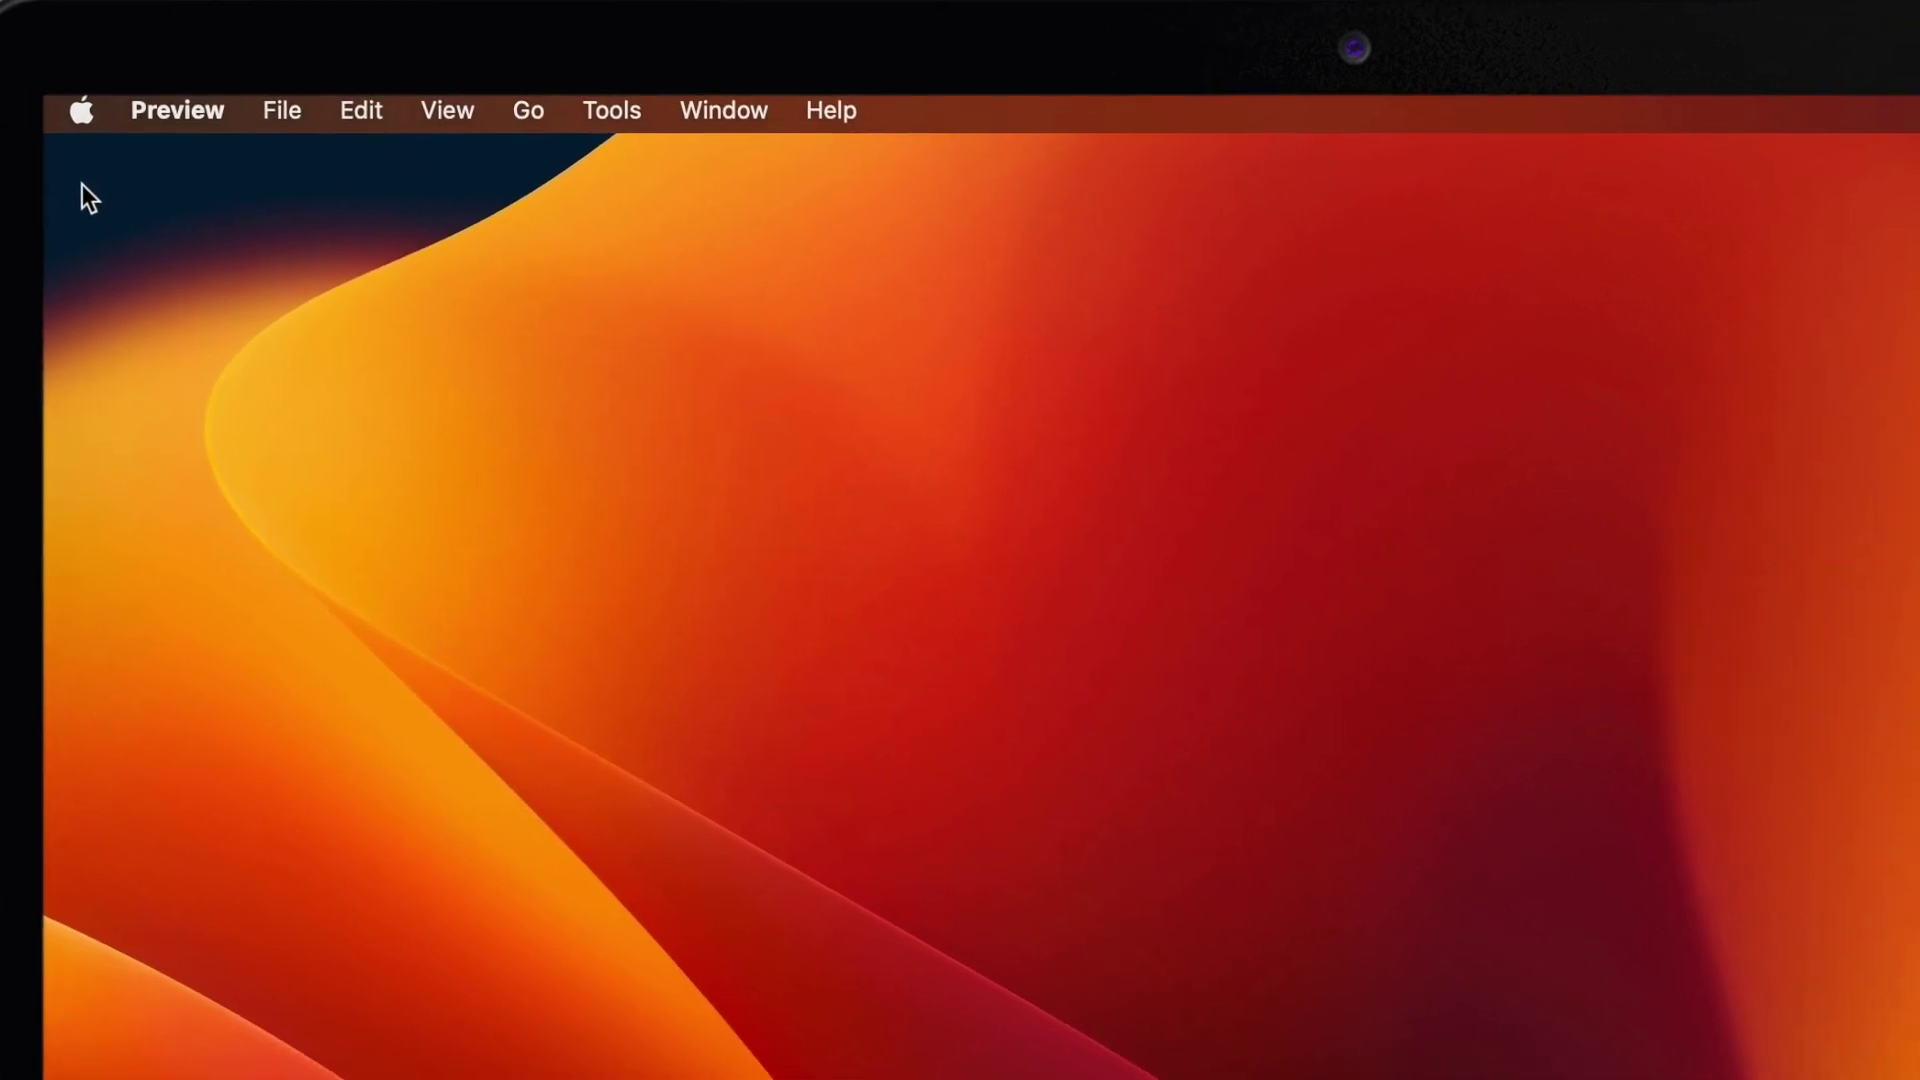